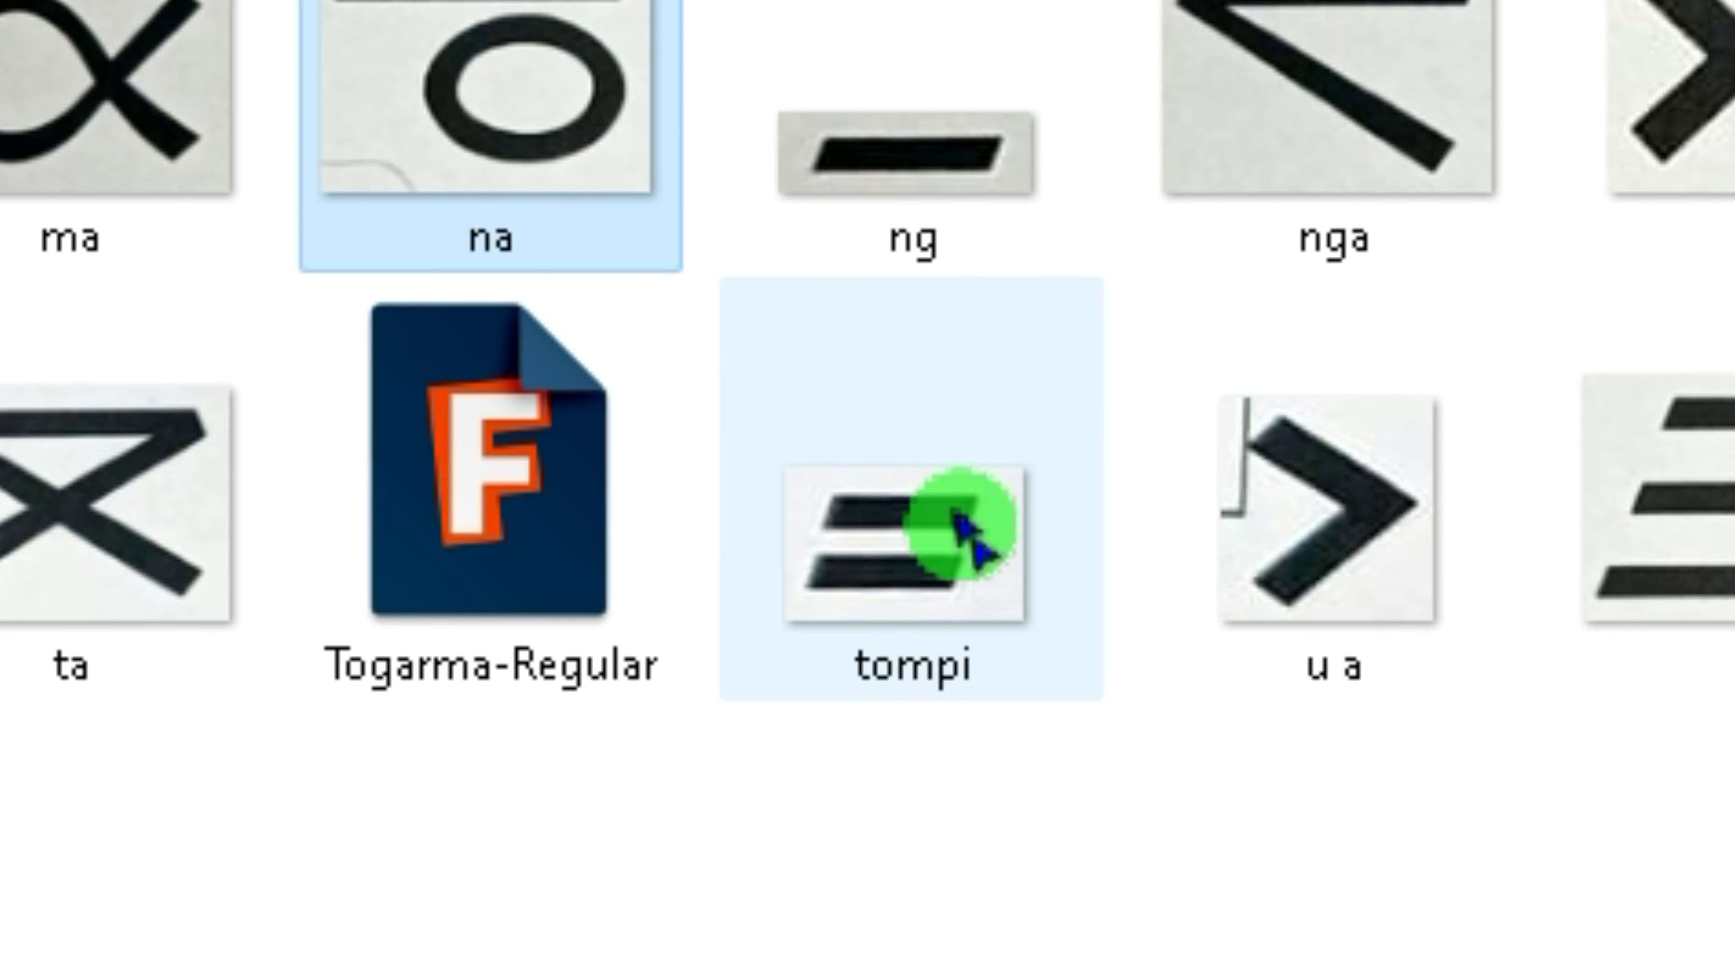
left_click(950, 667)
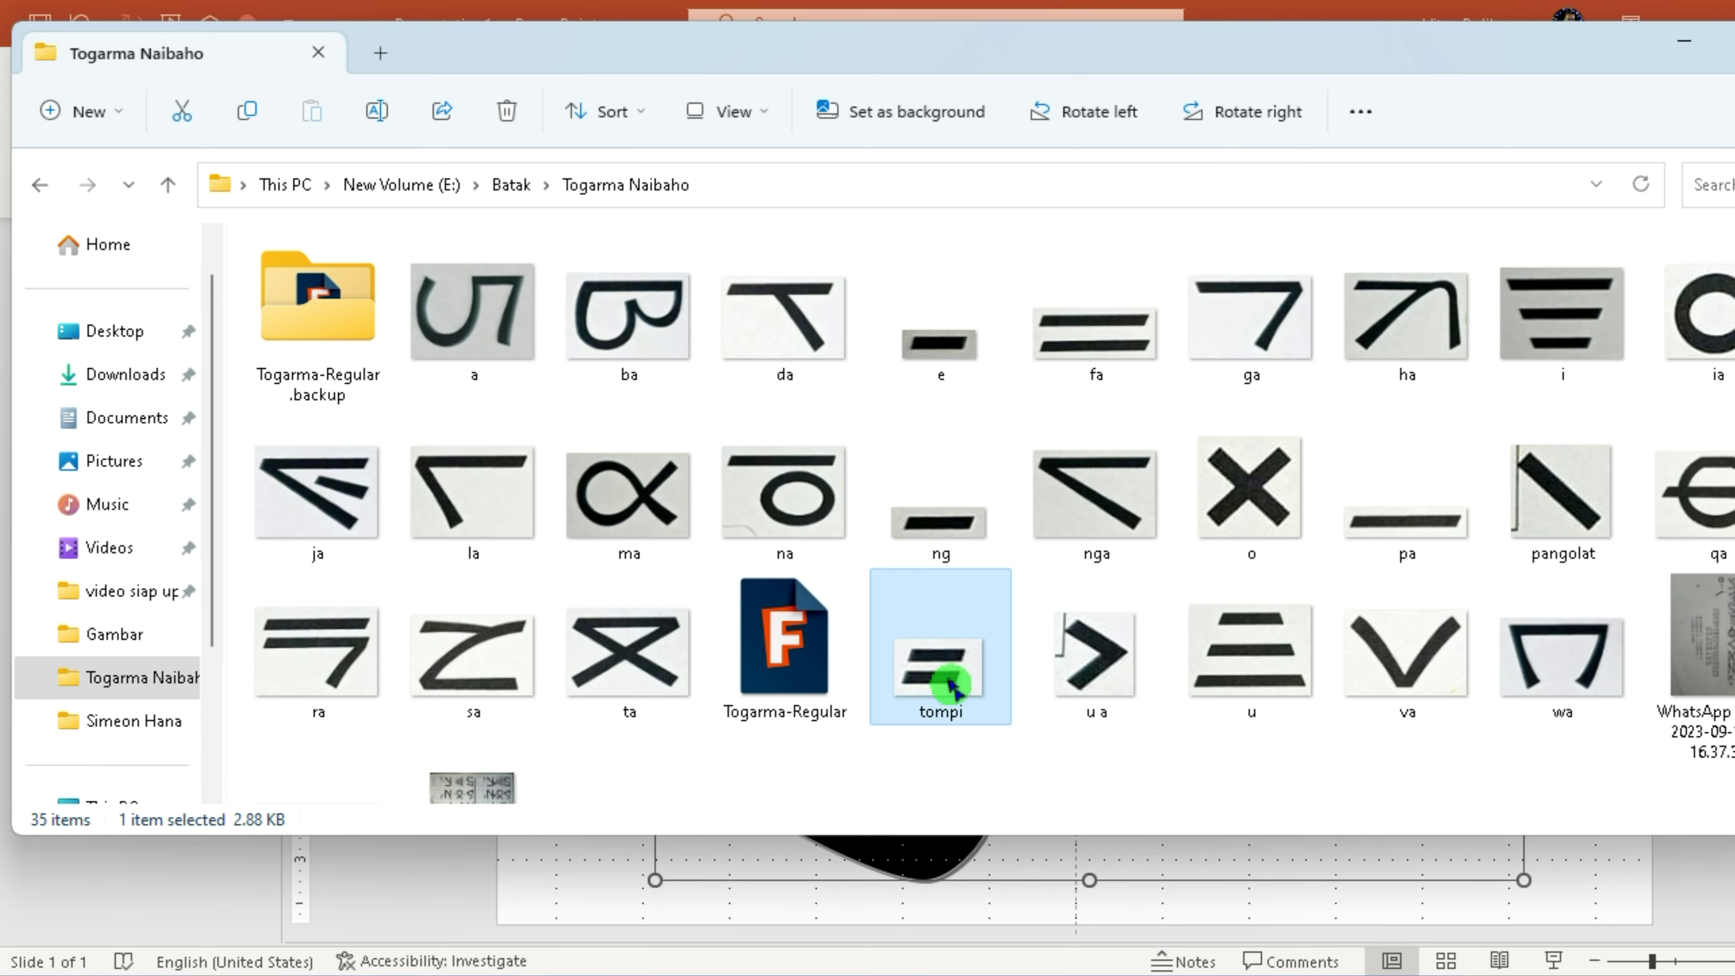
left_click(493, 142)
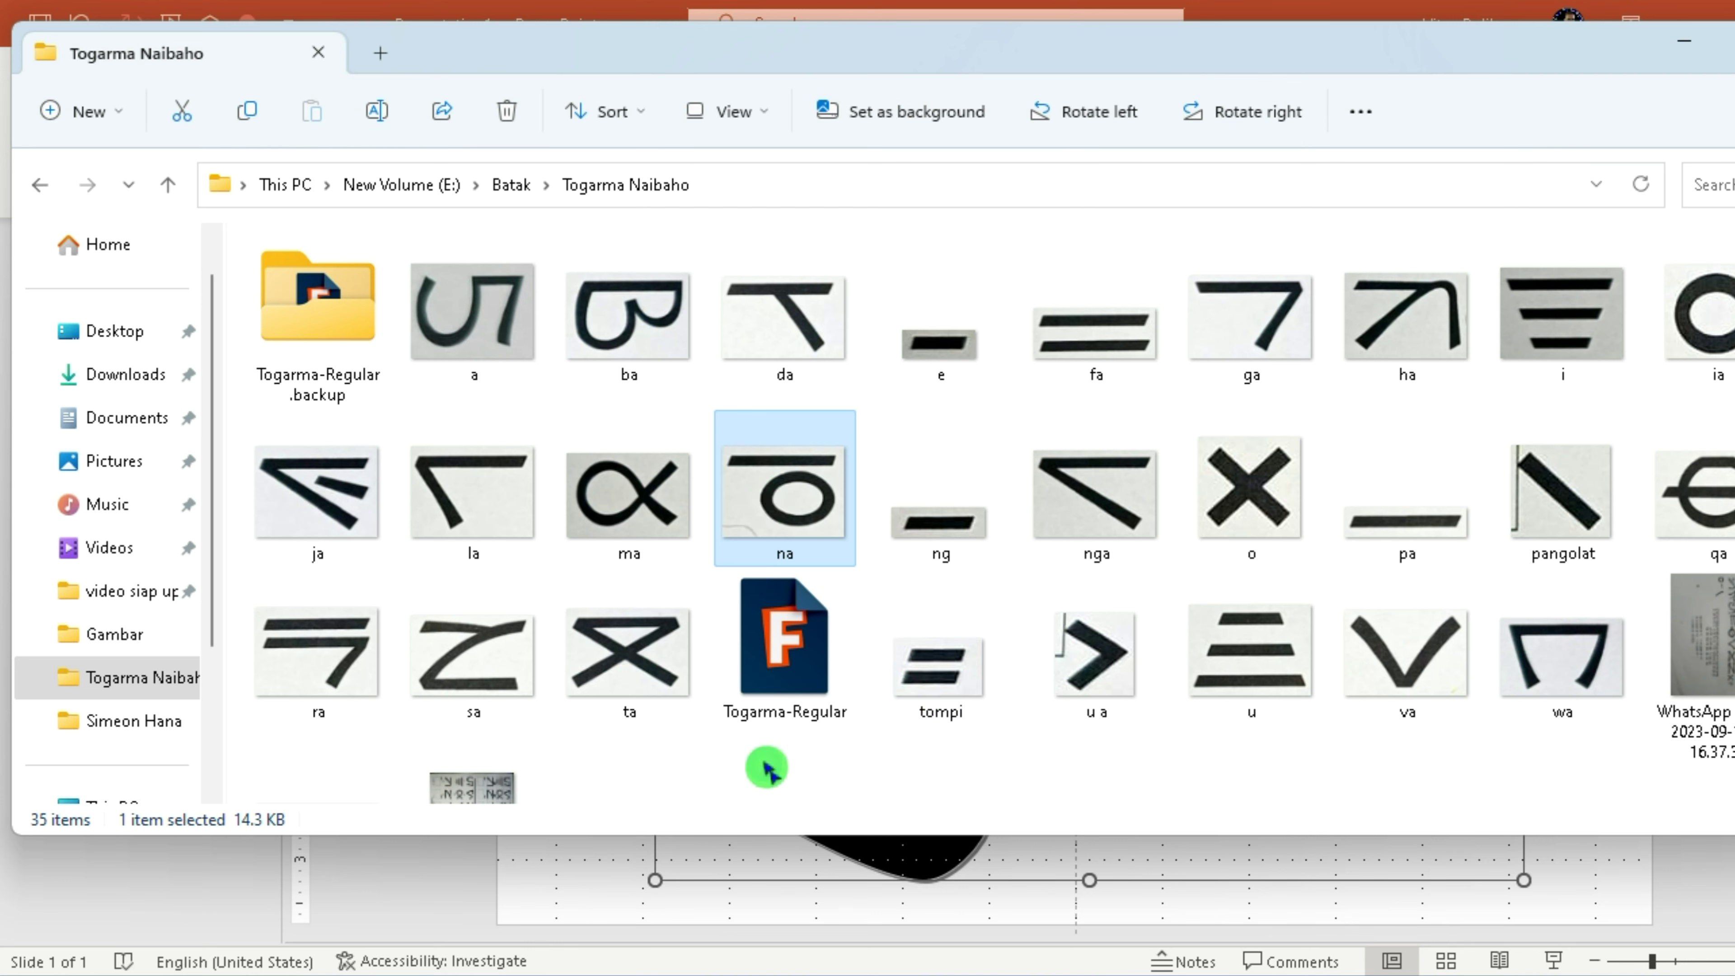
right_click(763, 496)
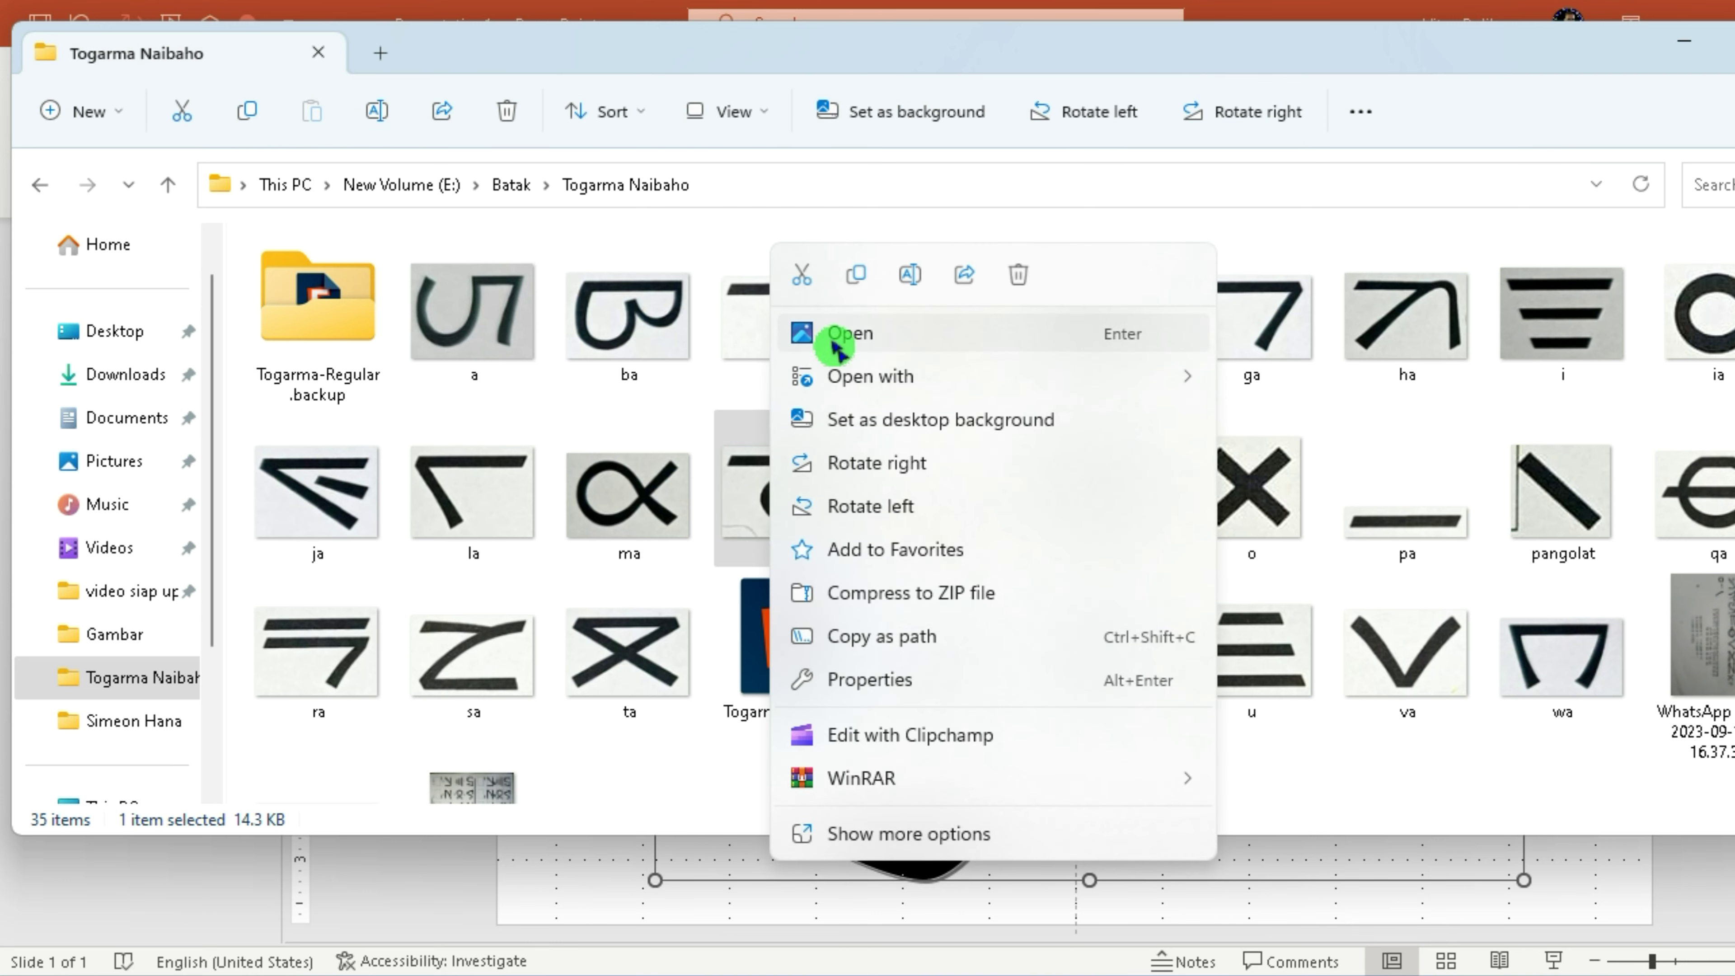
left_click(854, 275)
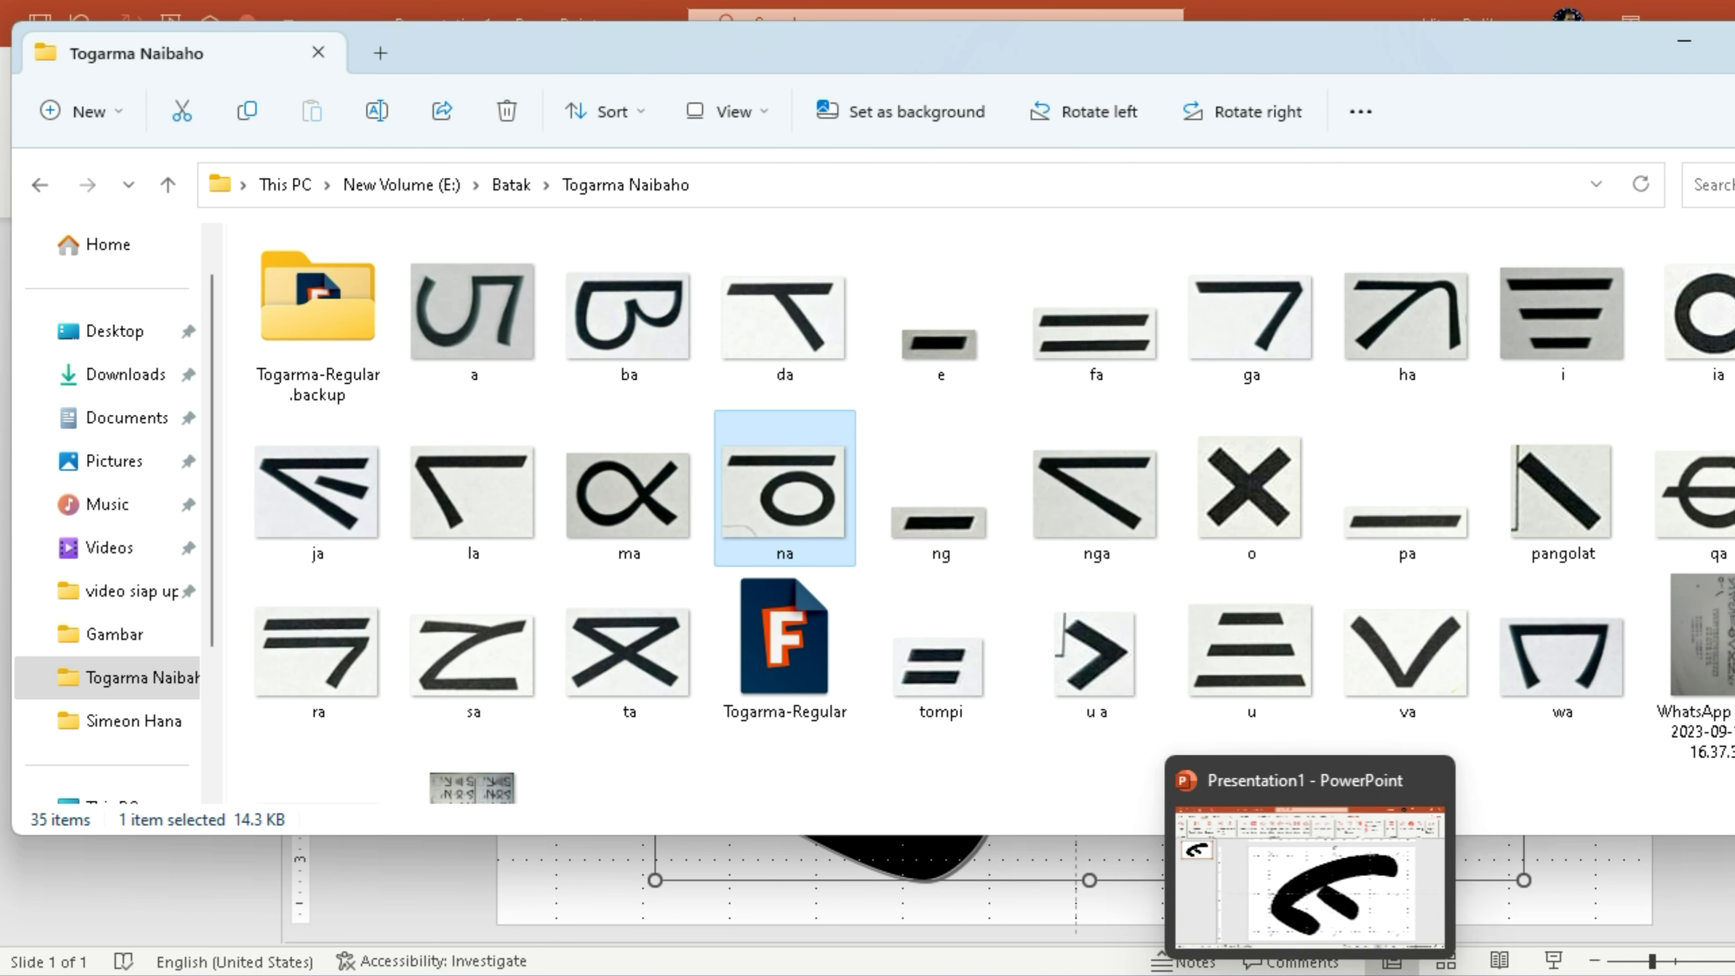
Step: Switch to FontLab, open the lowercase n glyph and paste the copied na image into it as artwork
left_click(1400, 971)
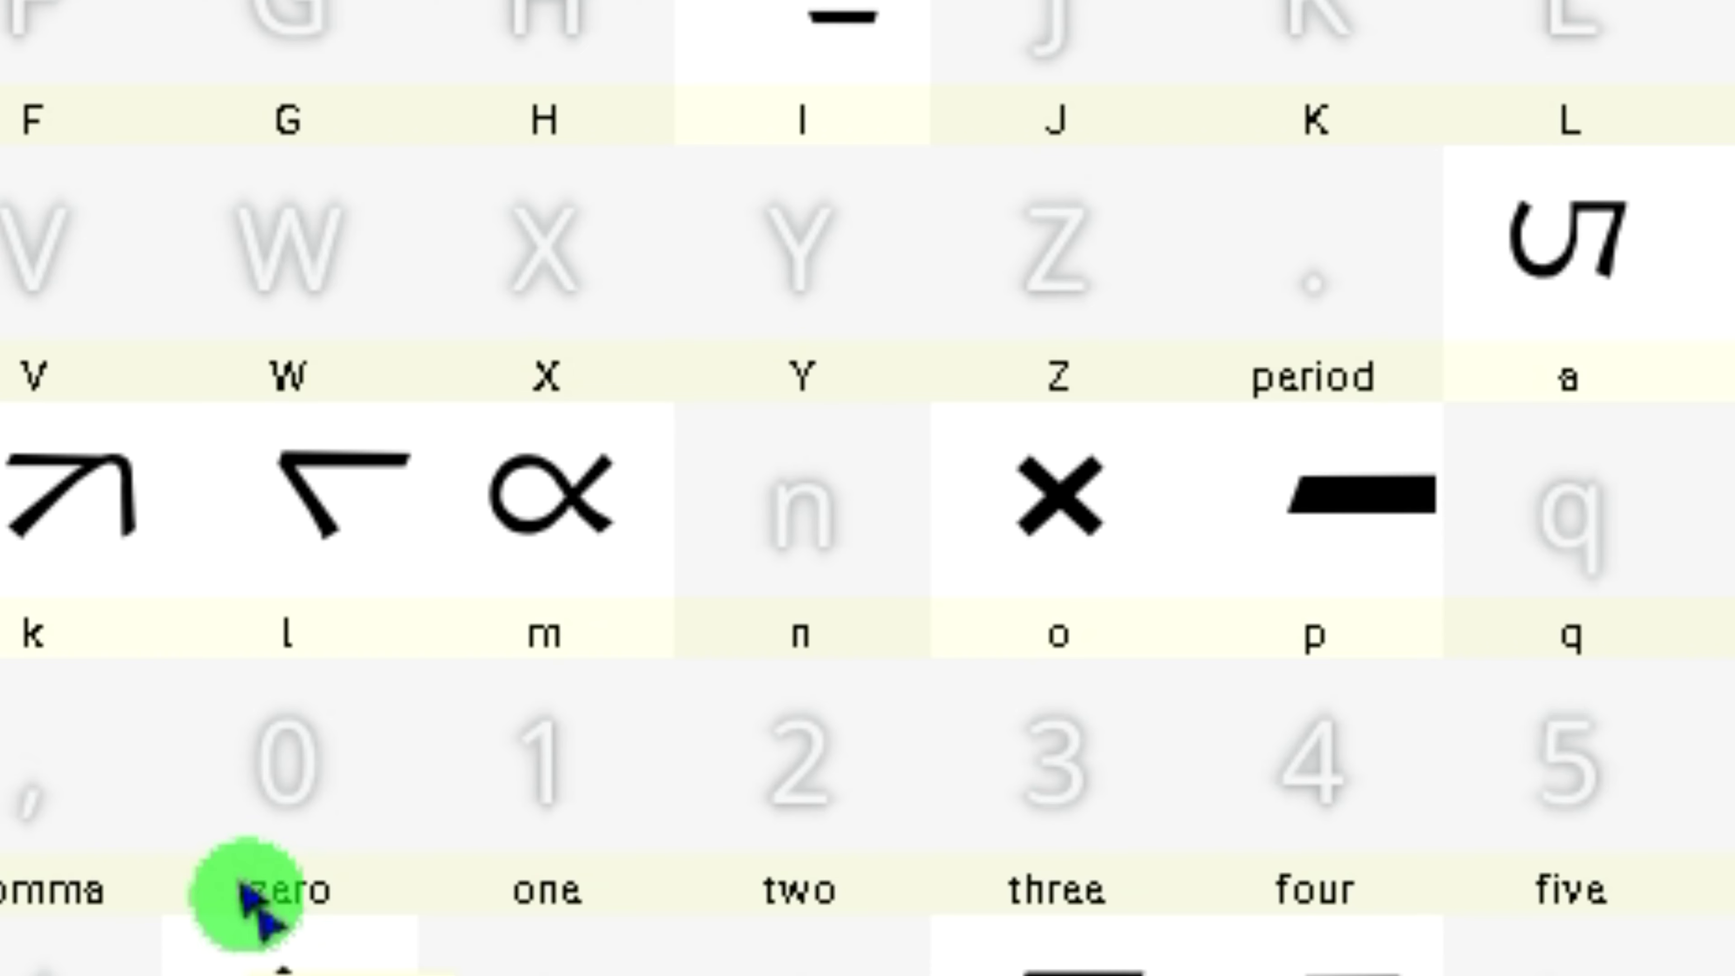
left_click(847, 540)
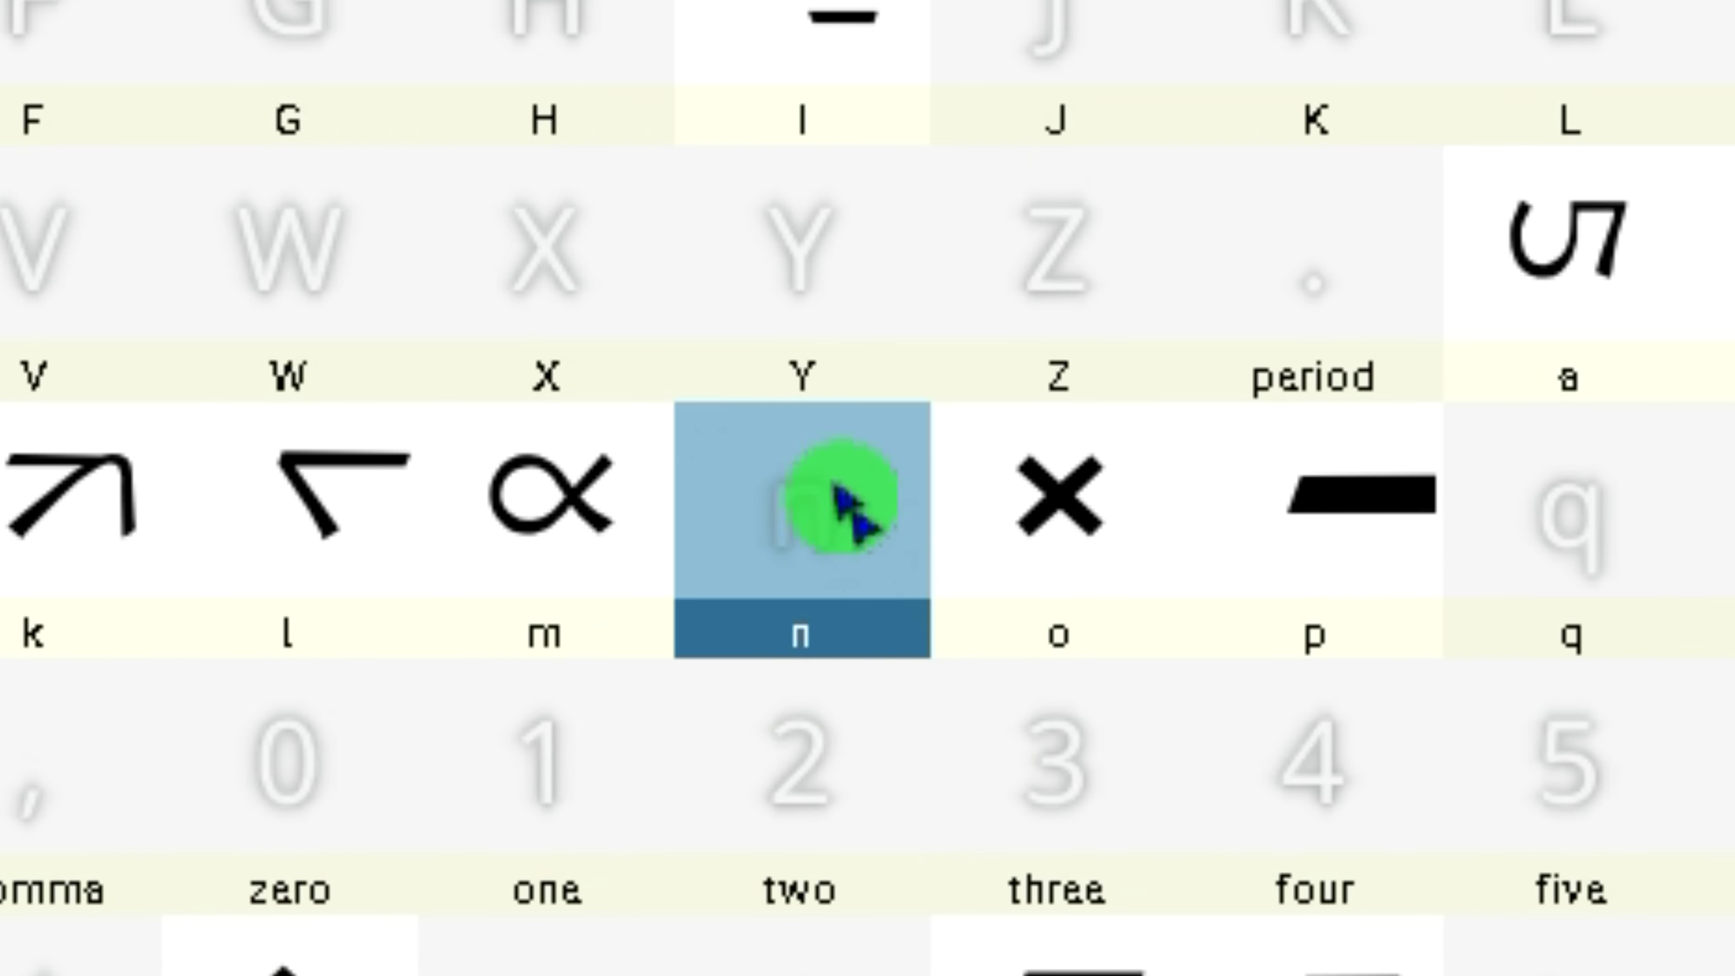
double_click(820, 533)
right_click(908, 493)
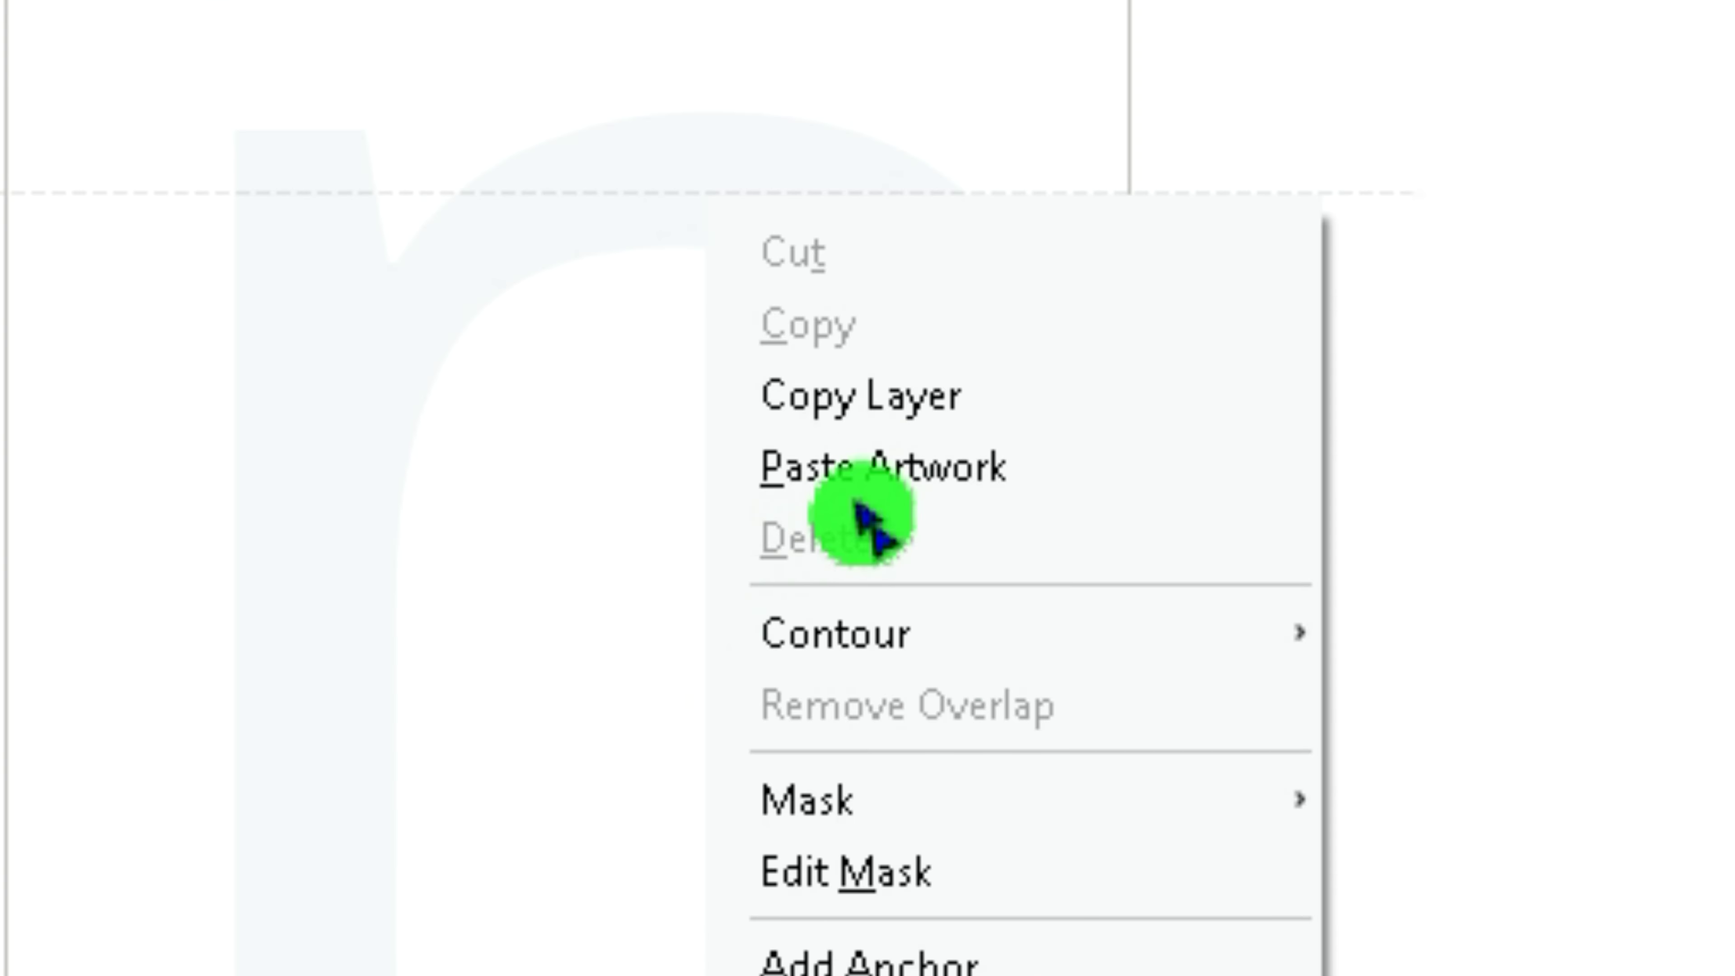
left_click(878, 482)
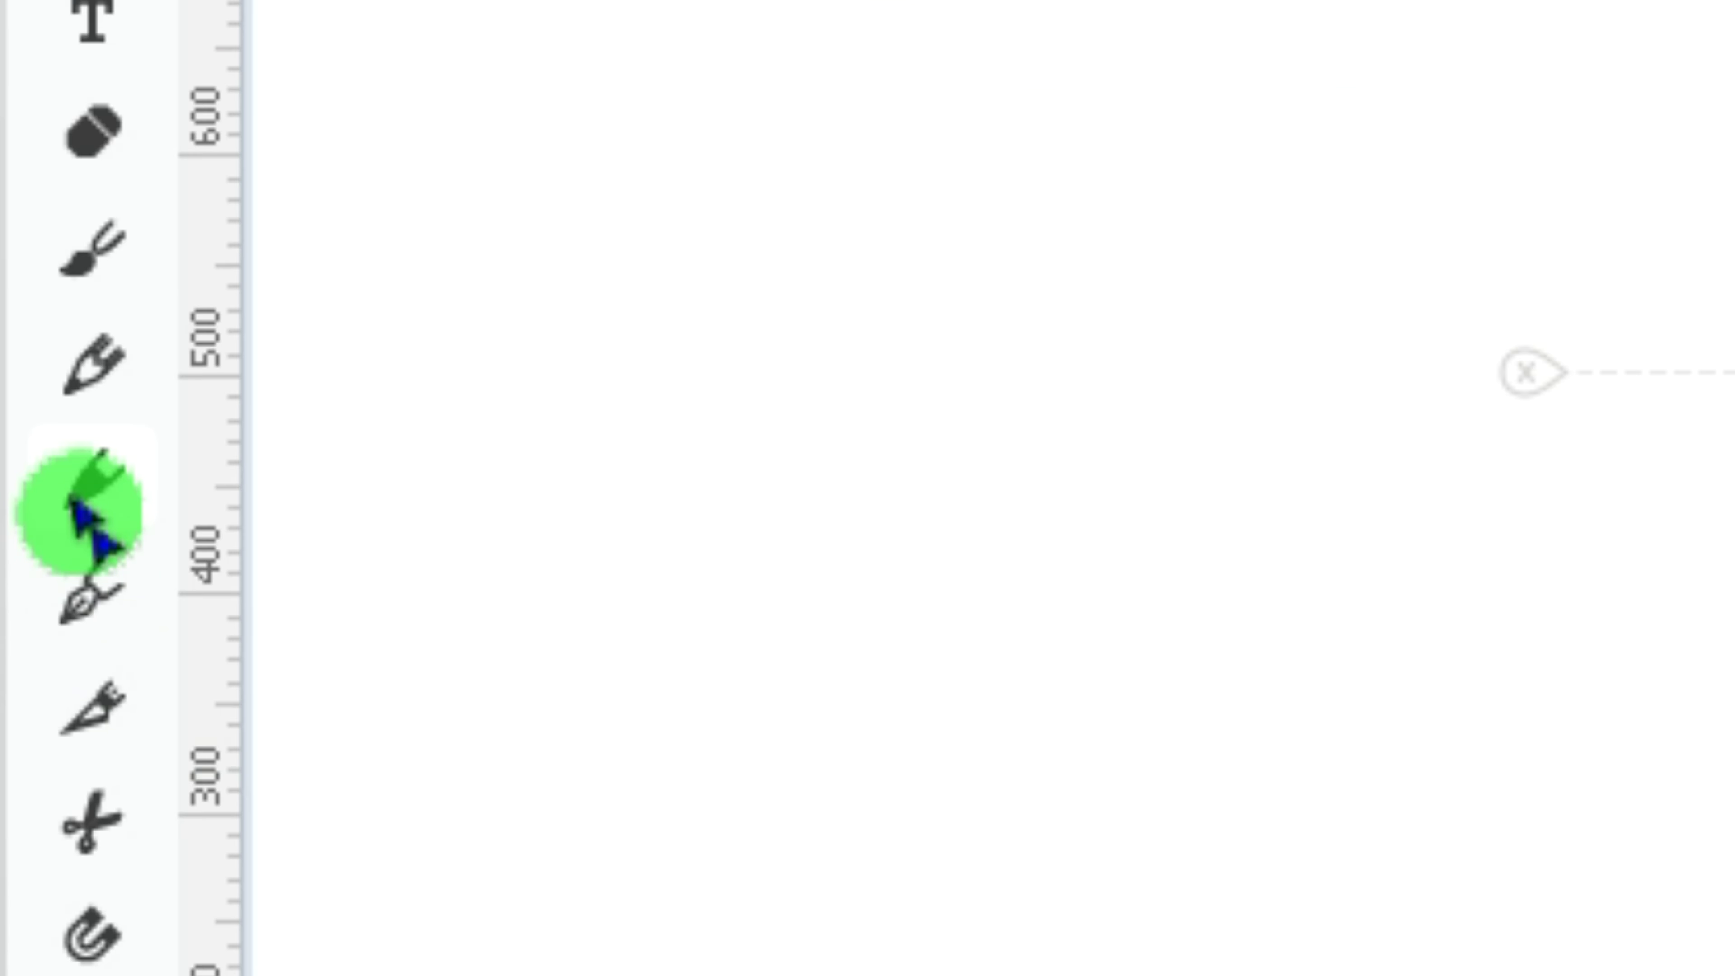
Step: Trace the image's slanted bar with a four-cornered closed contour and outline the ring below it with straight segments
left_click(75, 506)
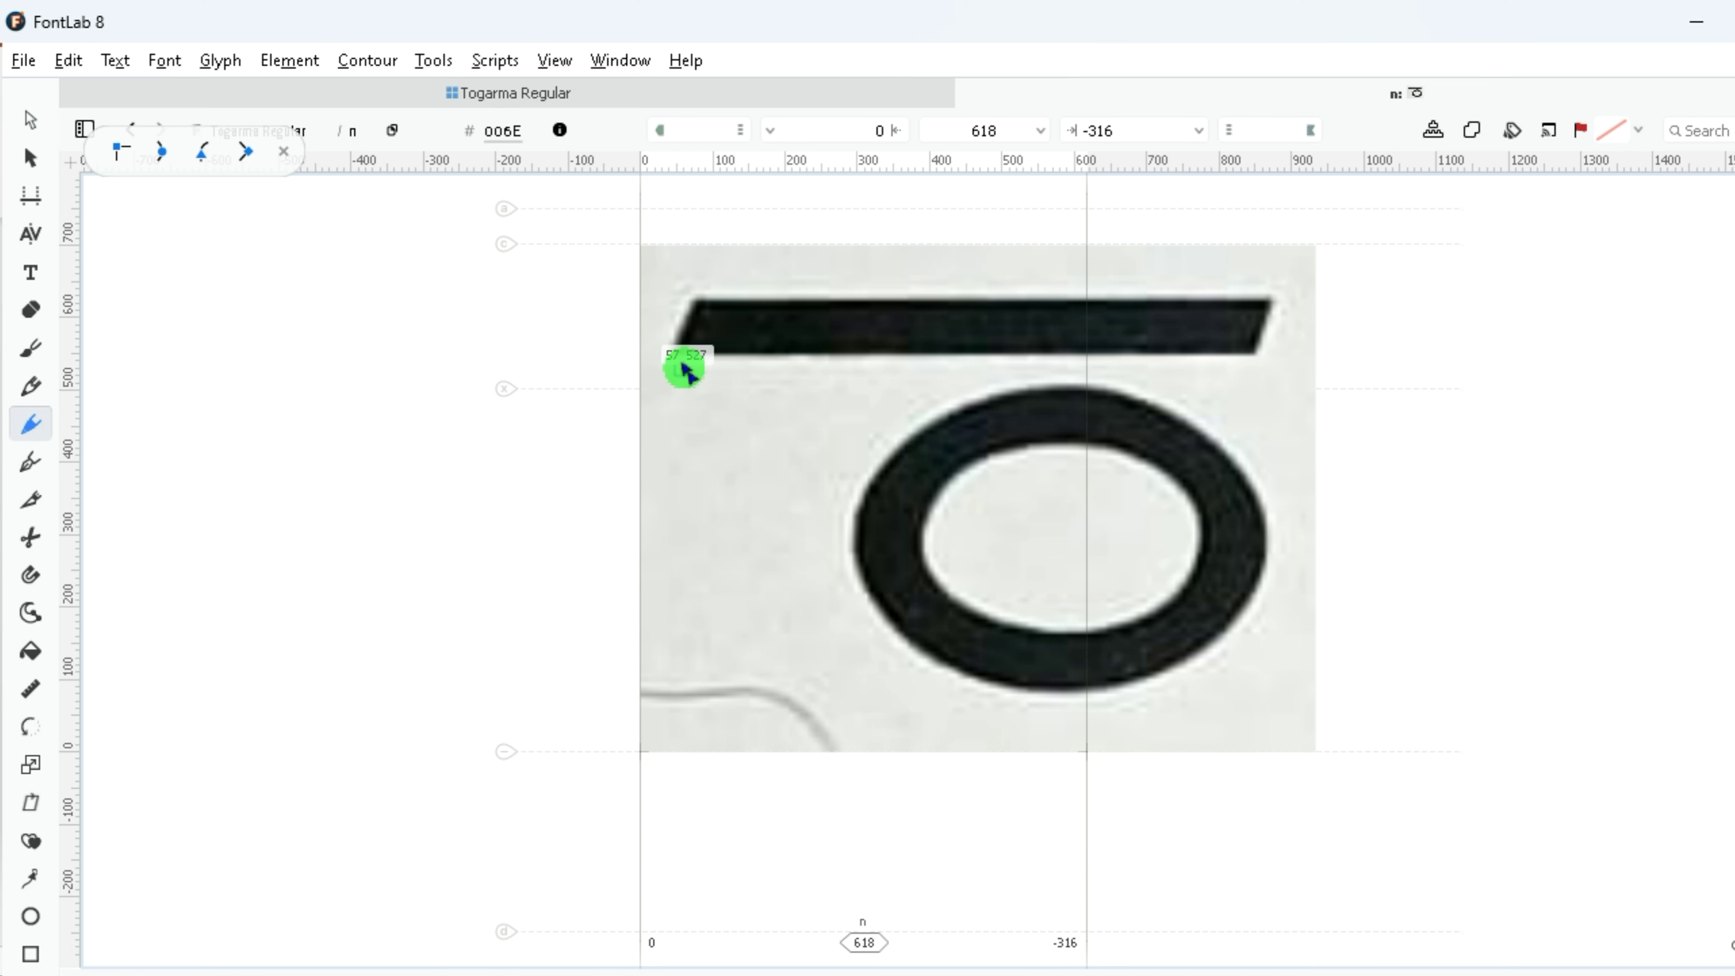
left_click(685, 305)
left_click(671, 353)
left_click(1260, 353)
left_click(1269, 296)
left_click(684, 305)
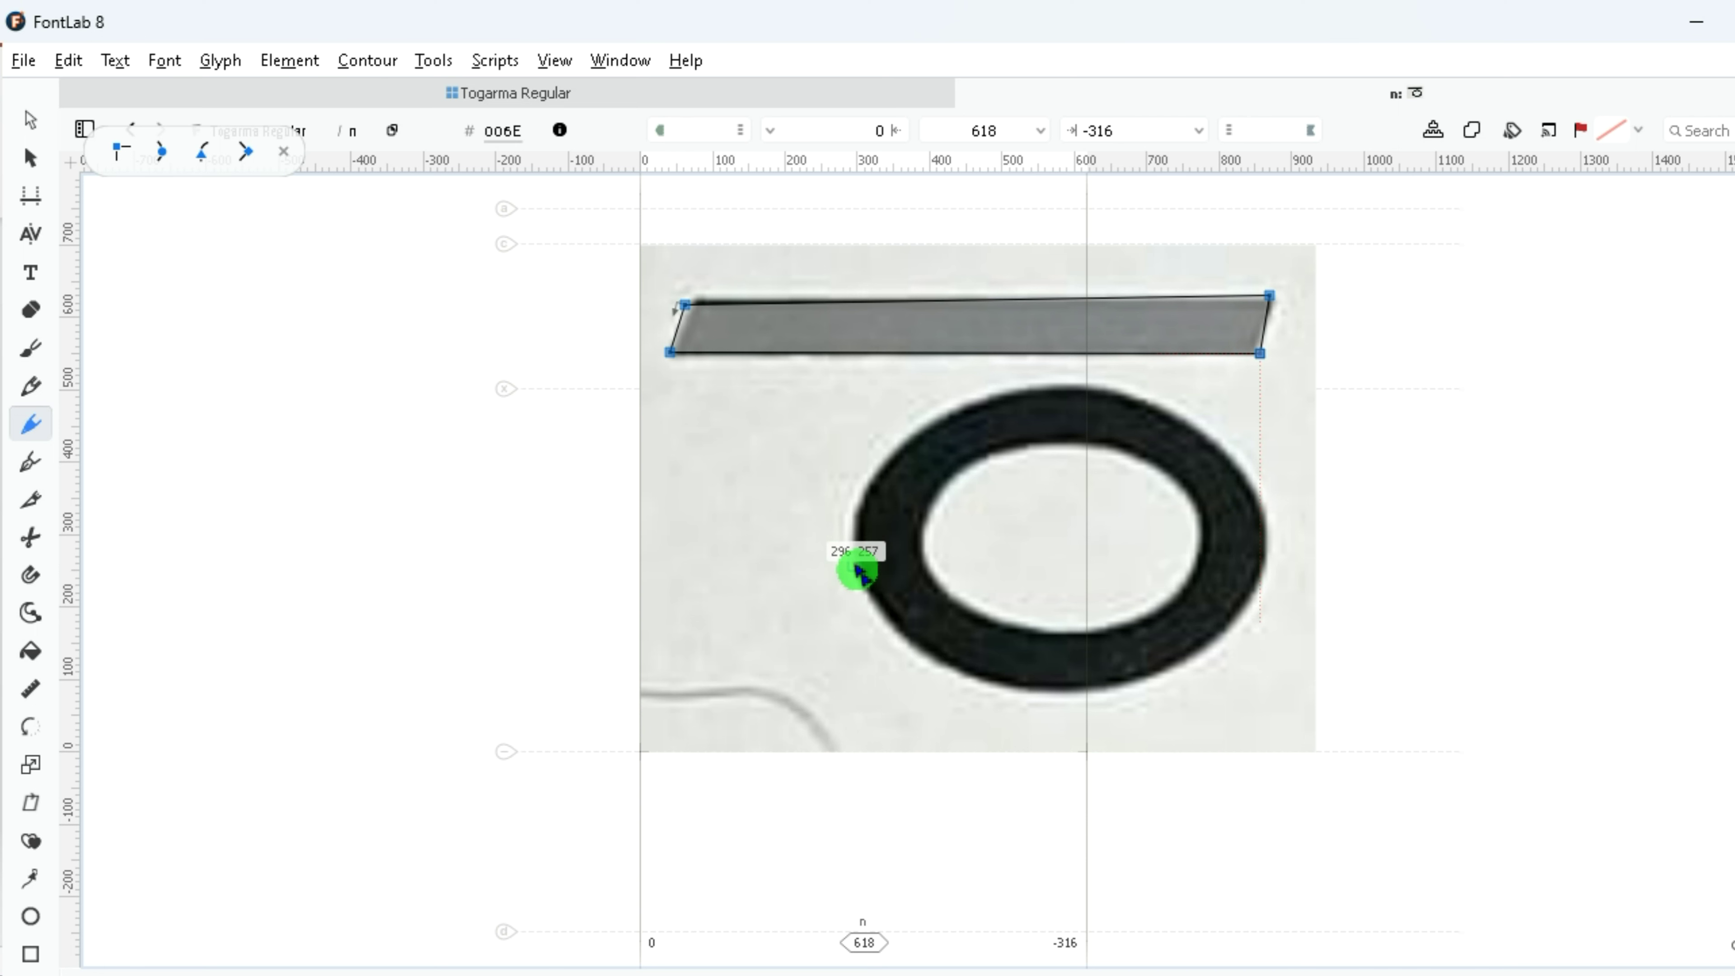
mouse_move(861, 561)
left_mouse_down()
mouse_move(933, 553)
mouse_move(976, 616)
mouse_move(1058, 632)
mouse_move(1141, 465)
mouse_move(953, 475)
mouse_move(922, 557)
mouse_move(841, 536)
mouse_move(870, 479)
mouse_move(1002, 392)
mouse_move(1115, 391)
mouse_move(1210, 436)
mouse_move(1259, 573)
mouse_move(886, 610)
mouse_move(859, 561)
left_mouse_up()
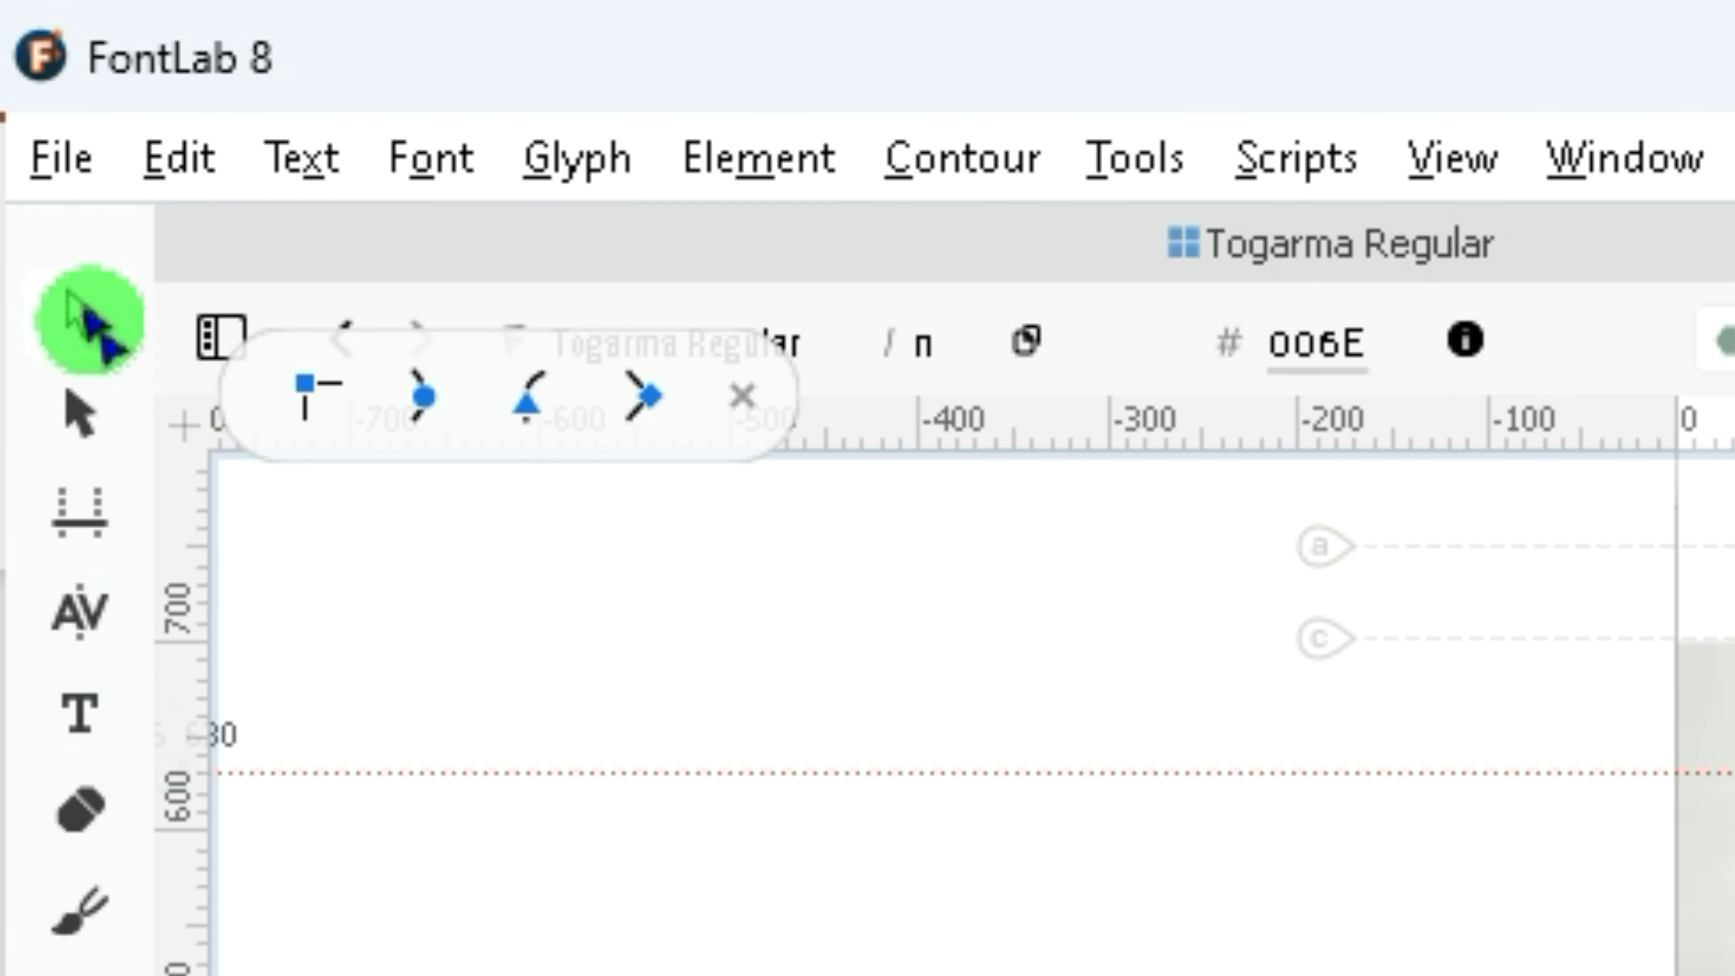
Step: Close the gap in the ring's contour by moving its outer end nodes together and its inner end nodes together
left_click(92, 321)
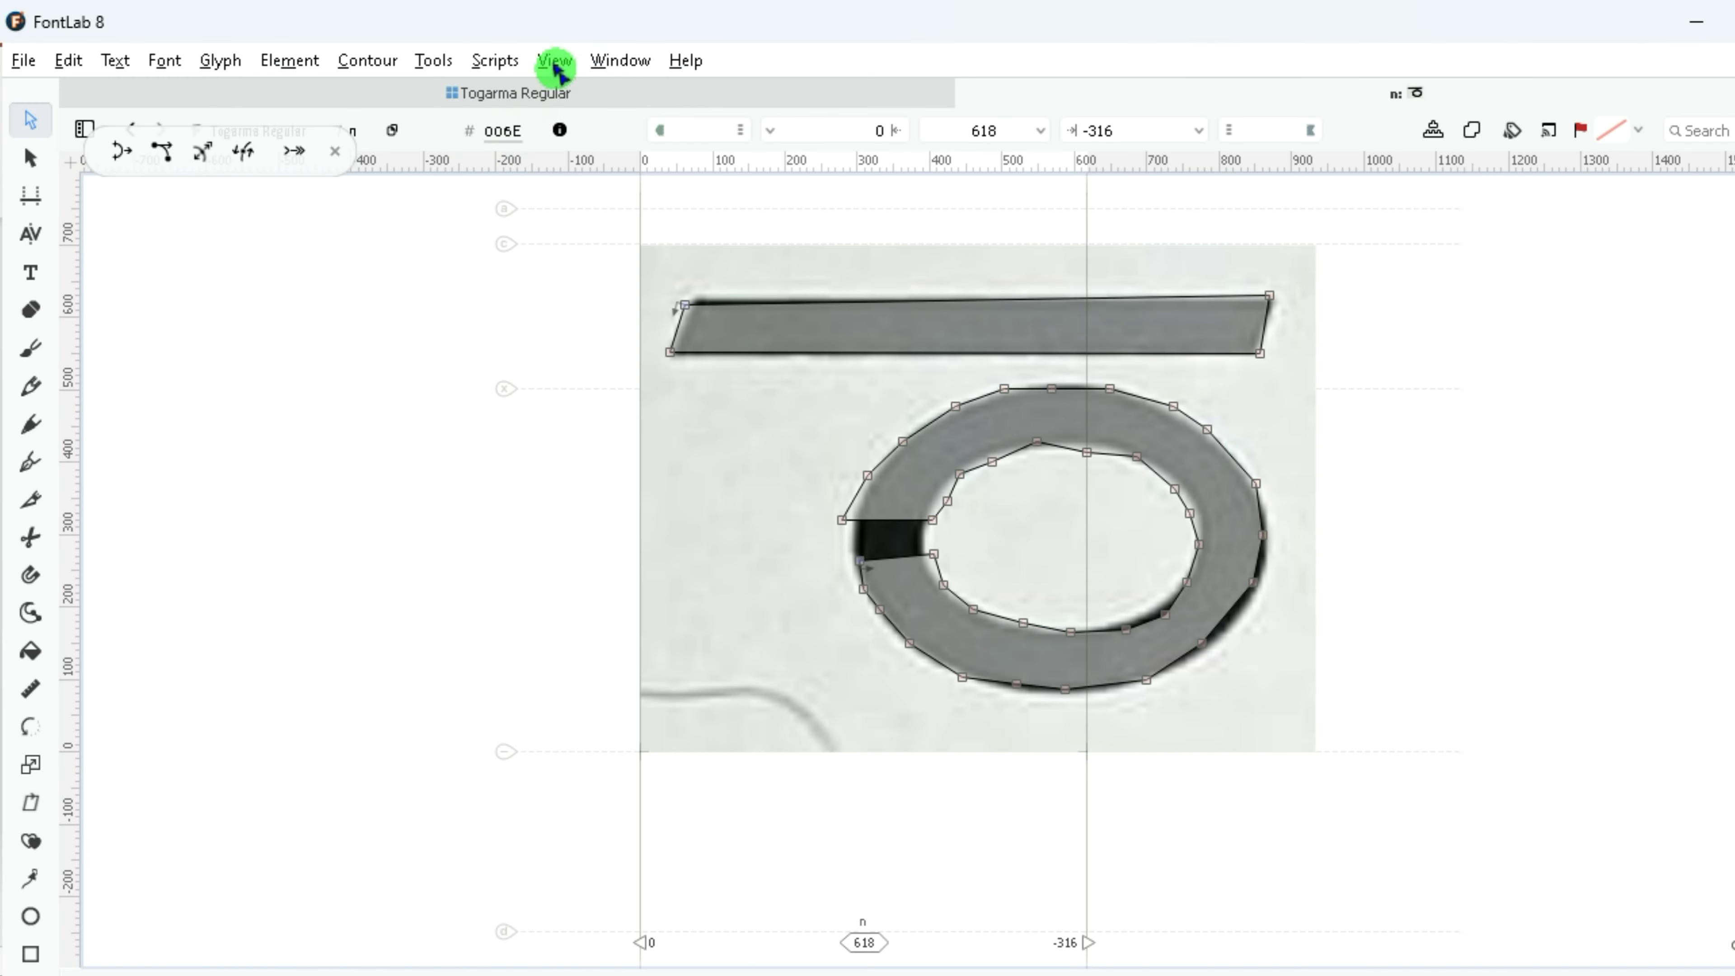
left_click(553, 63)
mouse_move(762, 100)
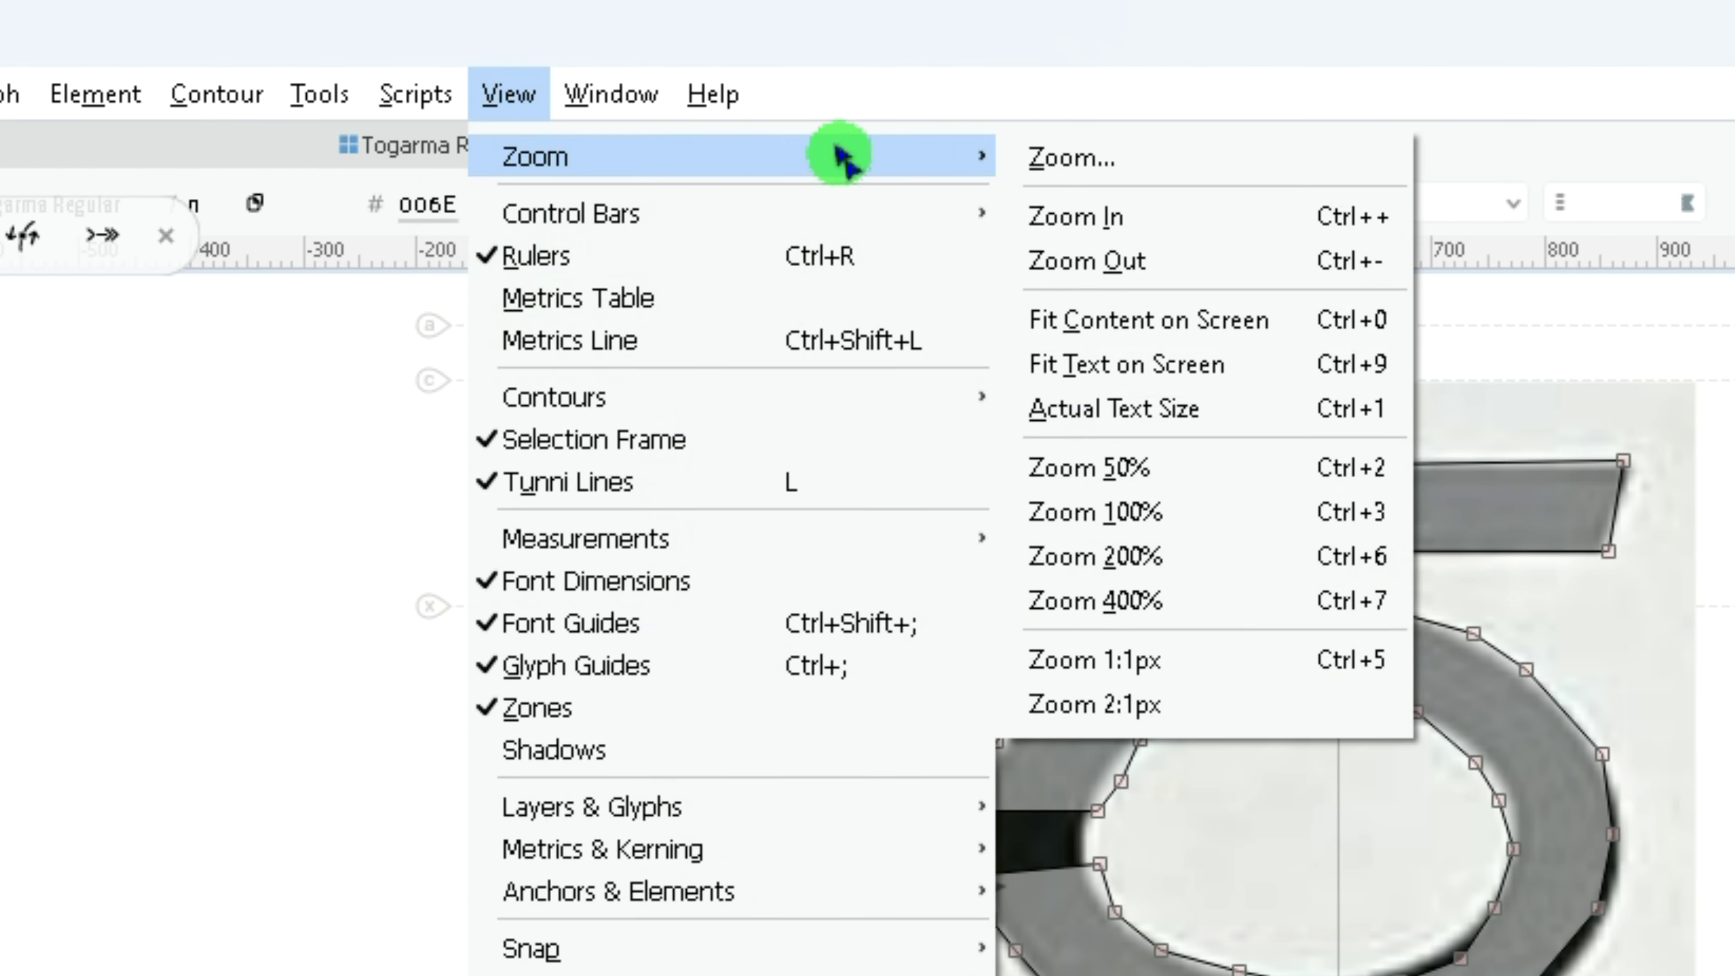
left_click(1151, 215)
left_click(523, 97)
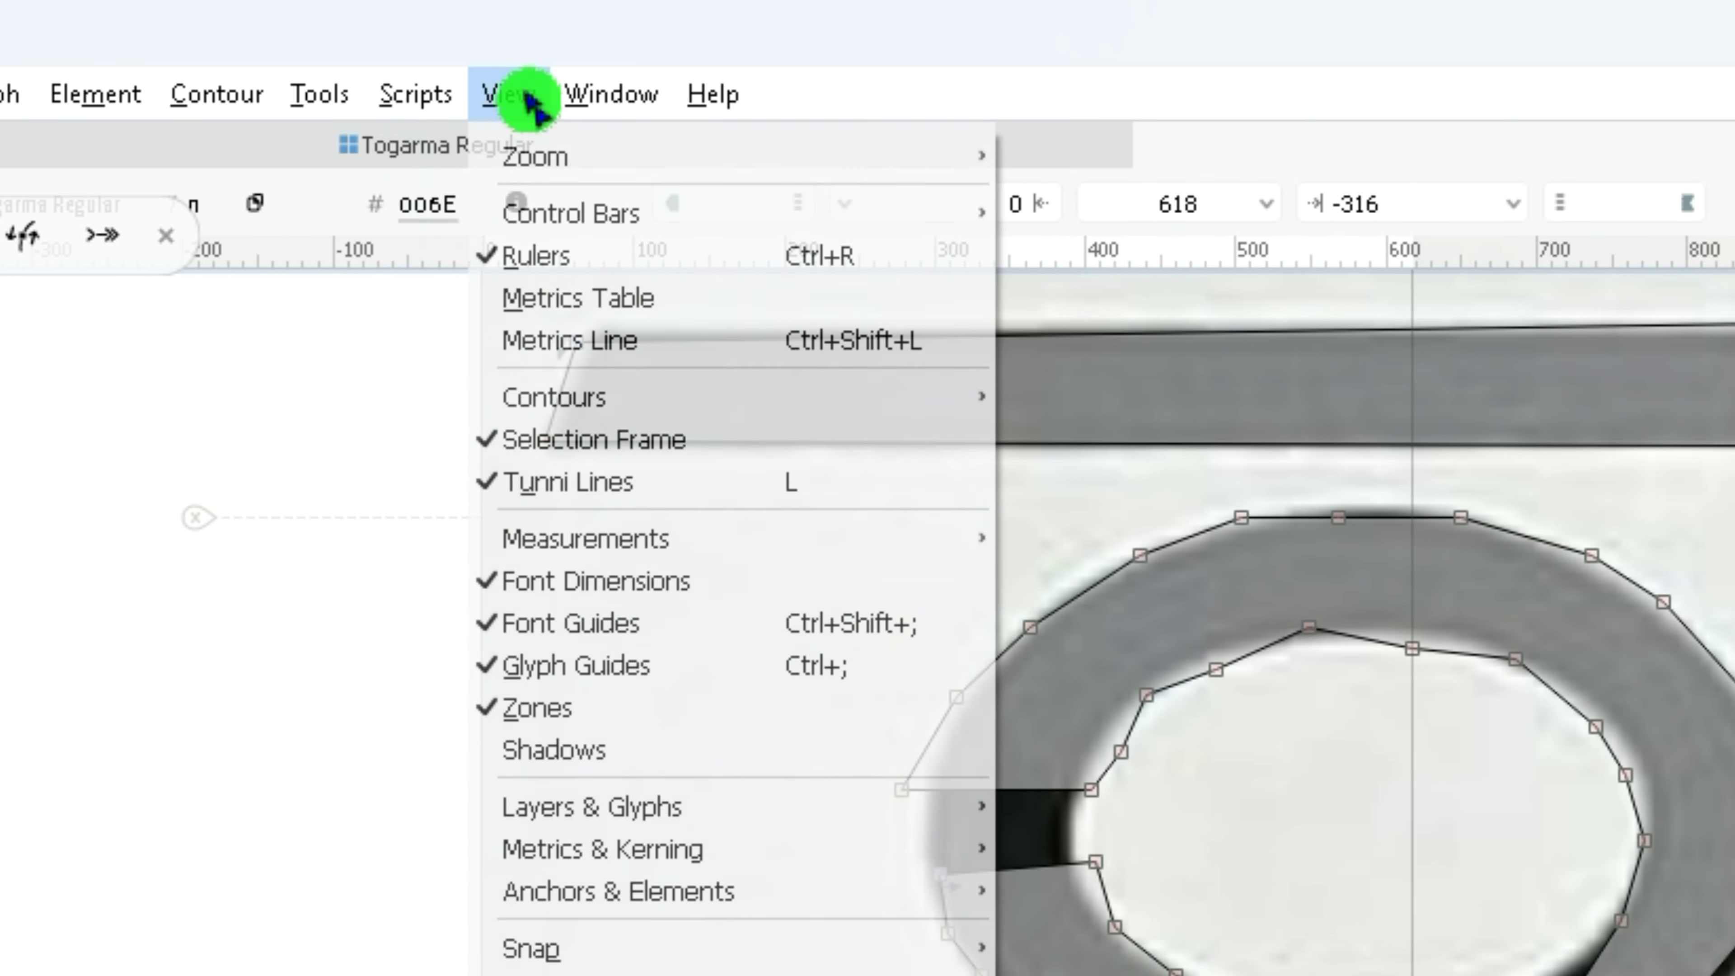
mouse_move(531, 156)
left_click(1093, 219)
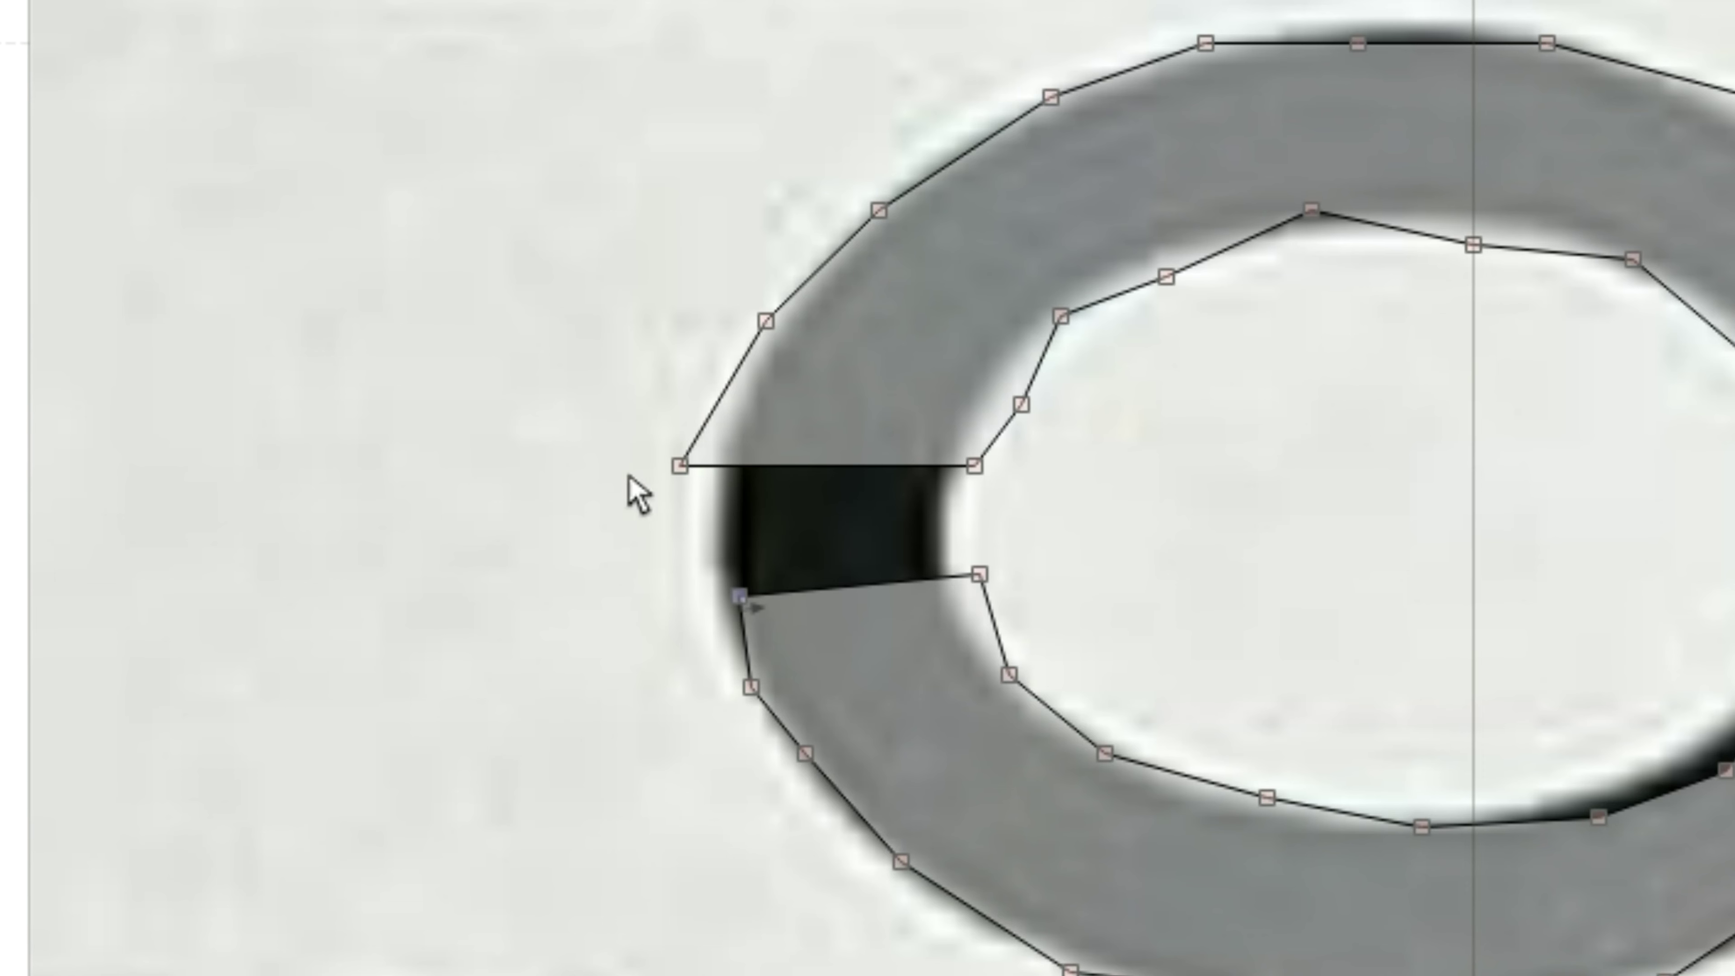
left_click_drag(739, 596, 724, 515)
left_click_drag(686, 418, 721, 509)
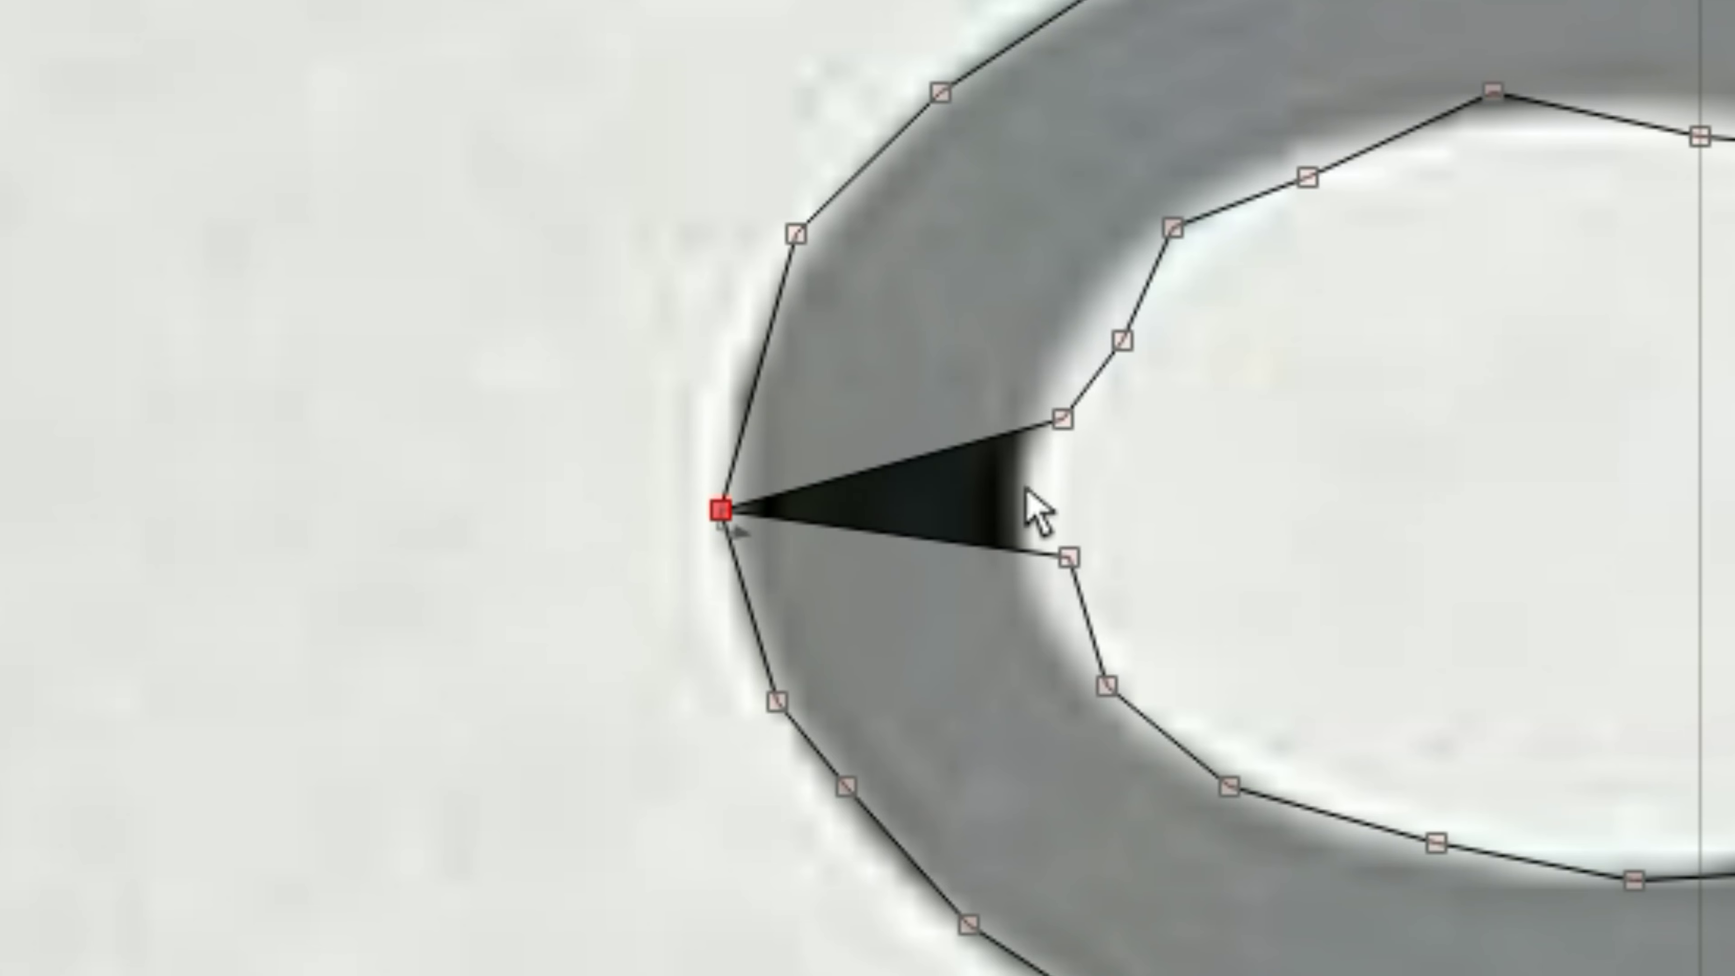
left_click_drag(1070, 561, 1020, 557)
left_click_drag(1061, 419, 1018, 550)
left_click(1113, 438)
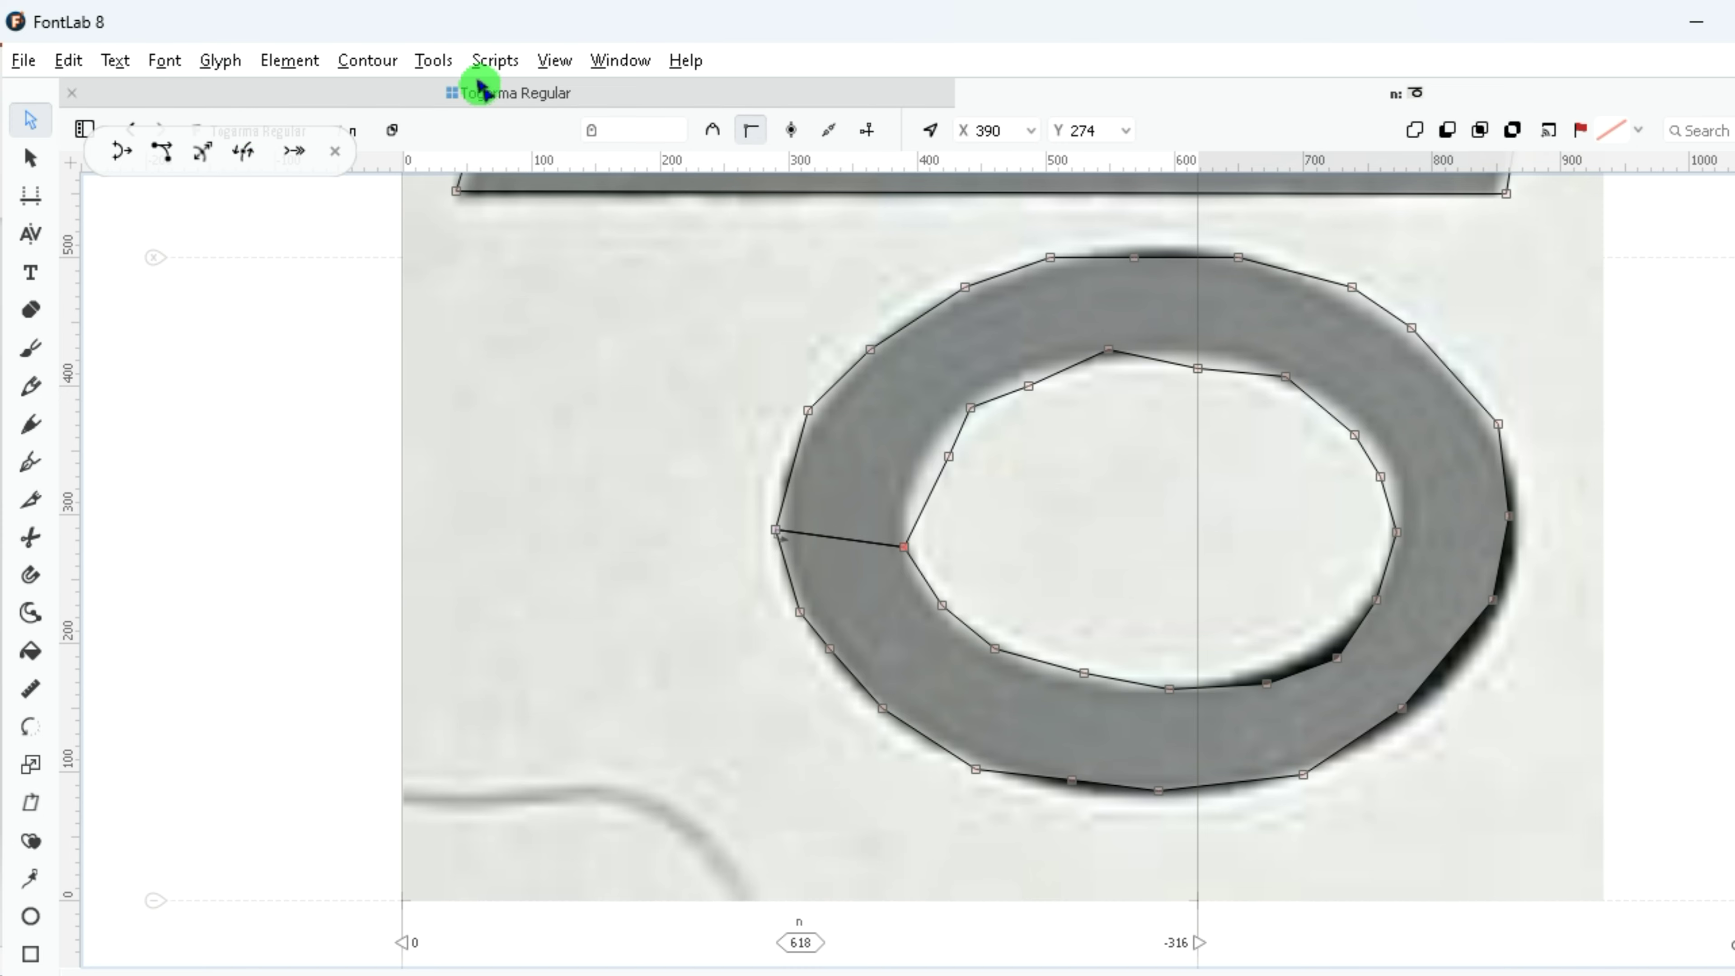
Step: Adjust the nodes of the ring and the bar so the contours follow the edges of the reference image
left_click(554, 60)
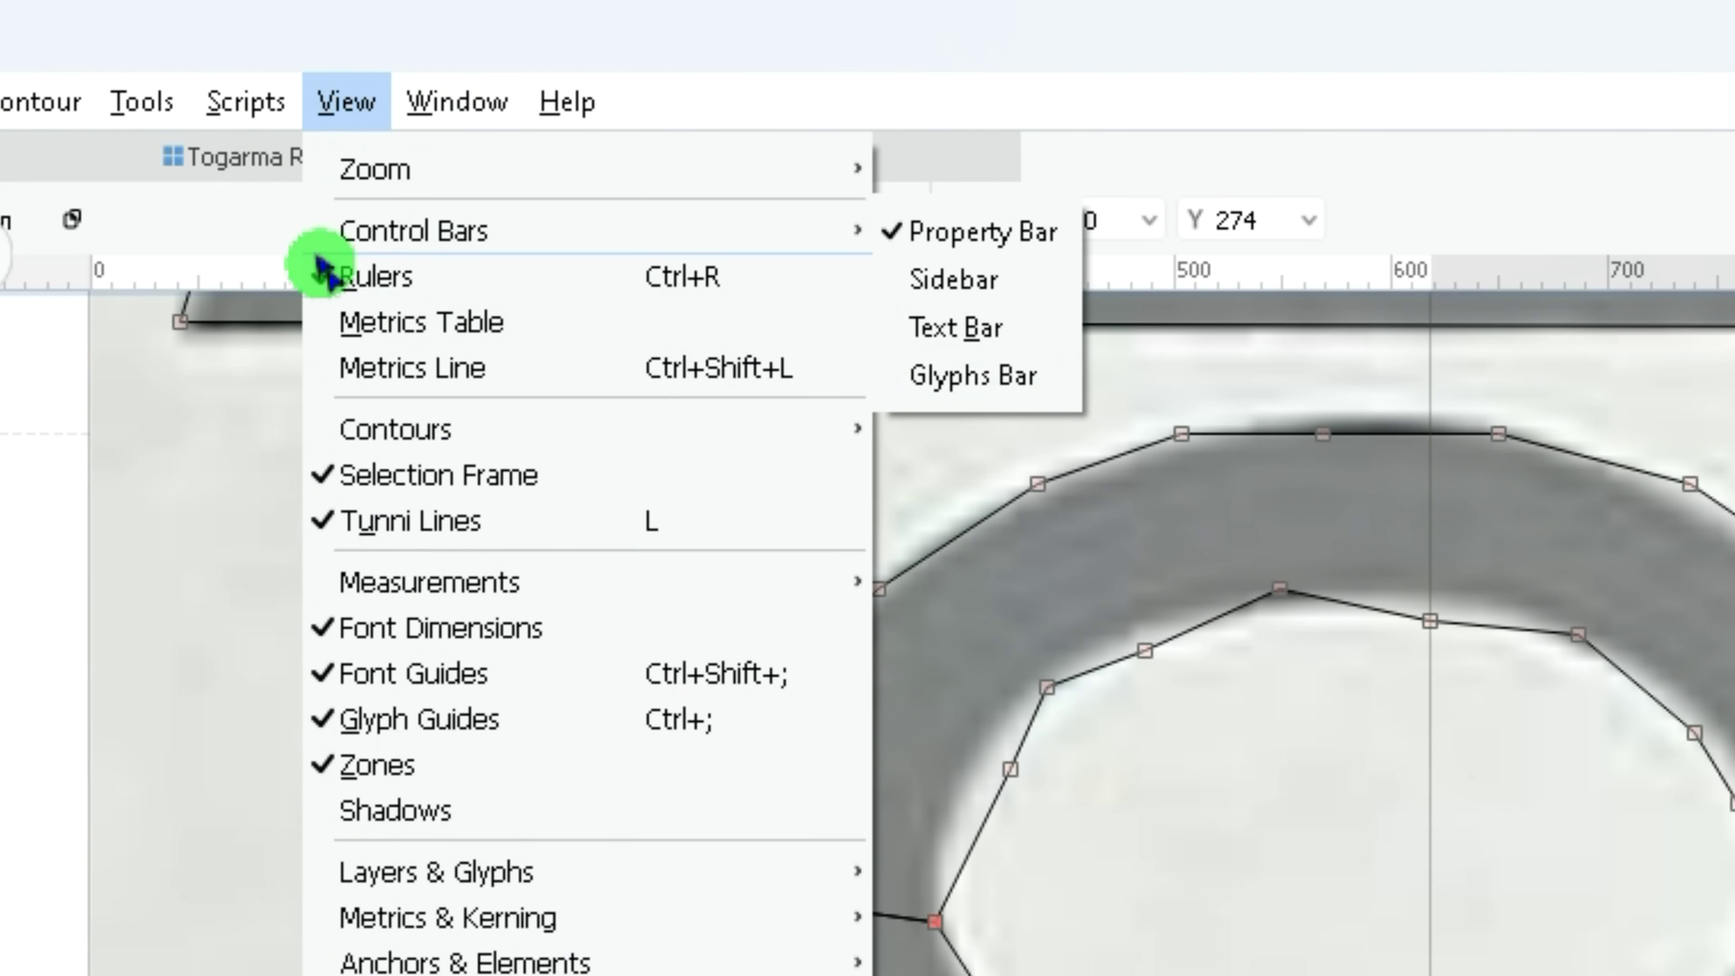
mouse_move(492, 179)
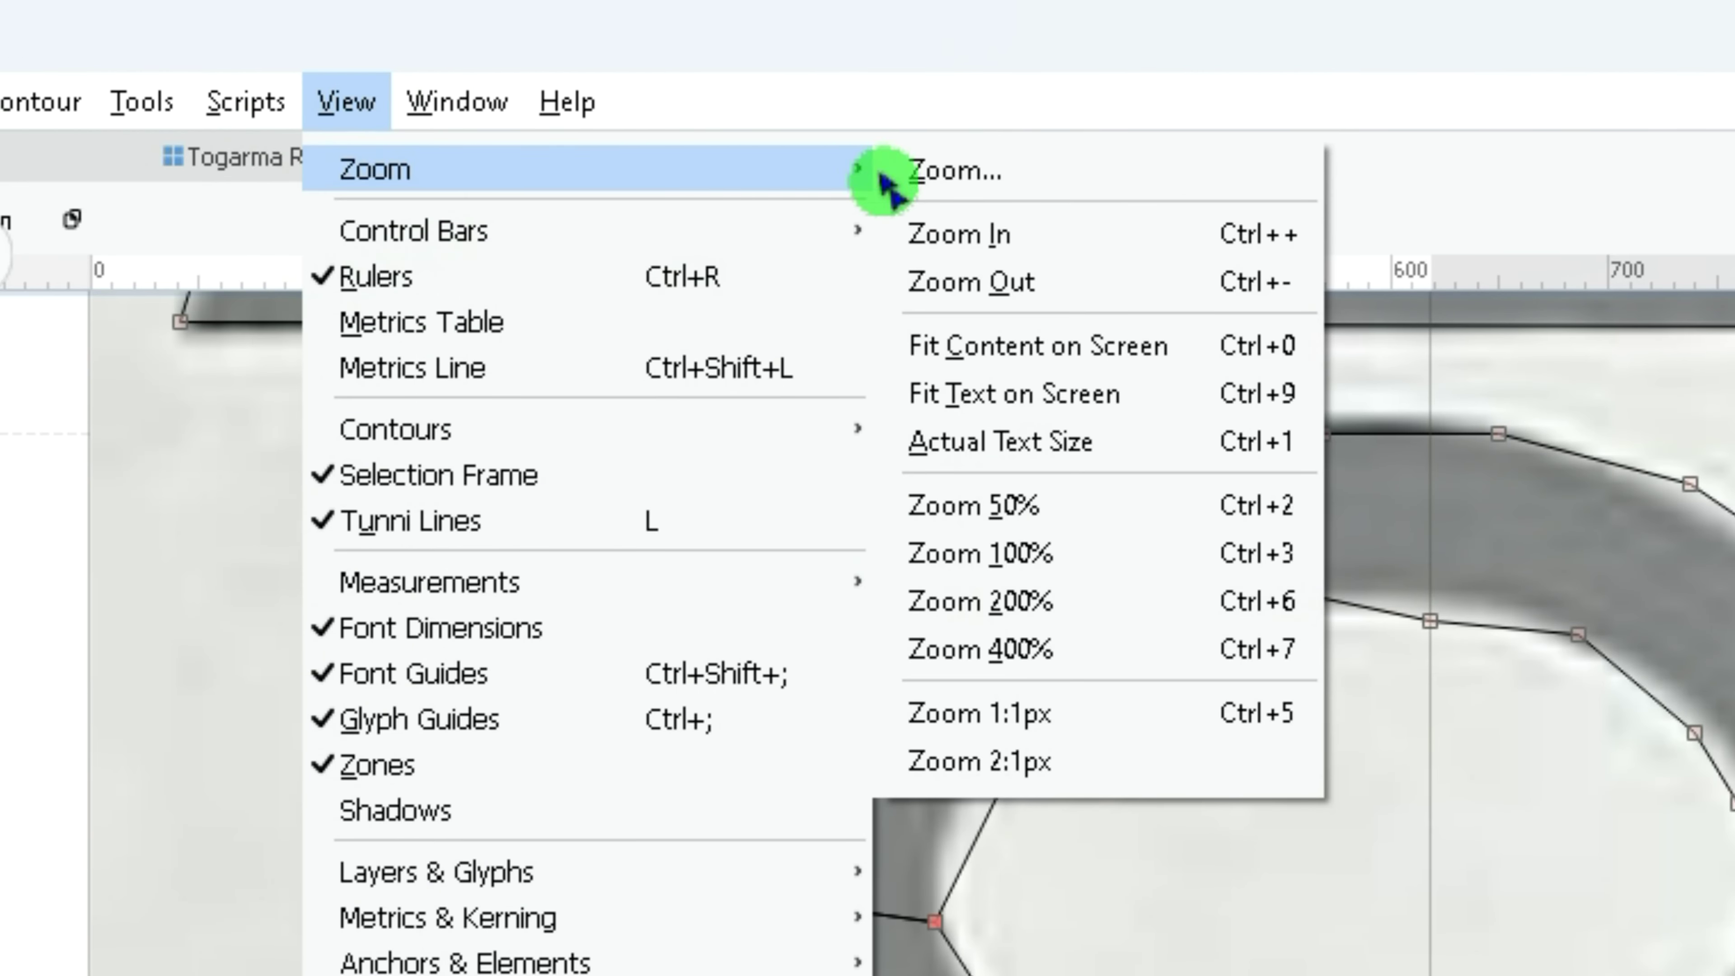
left_click(1076, 232)
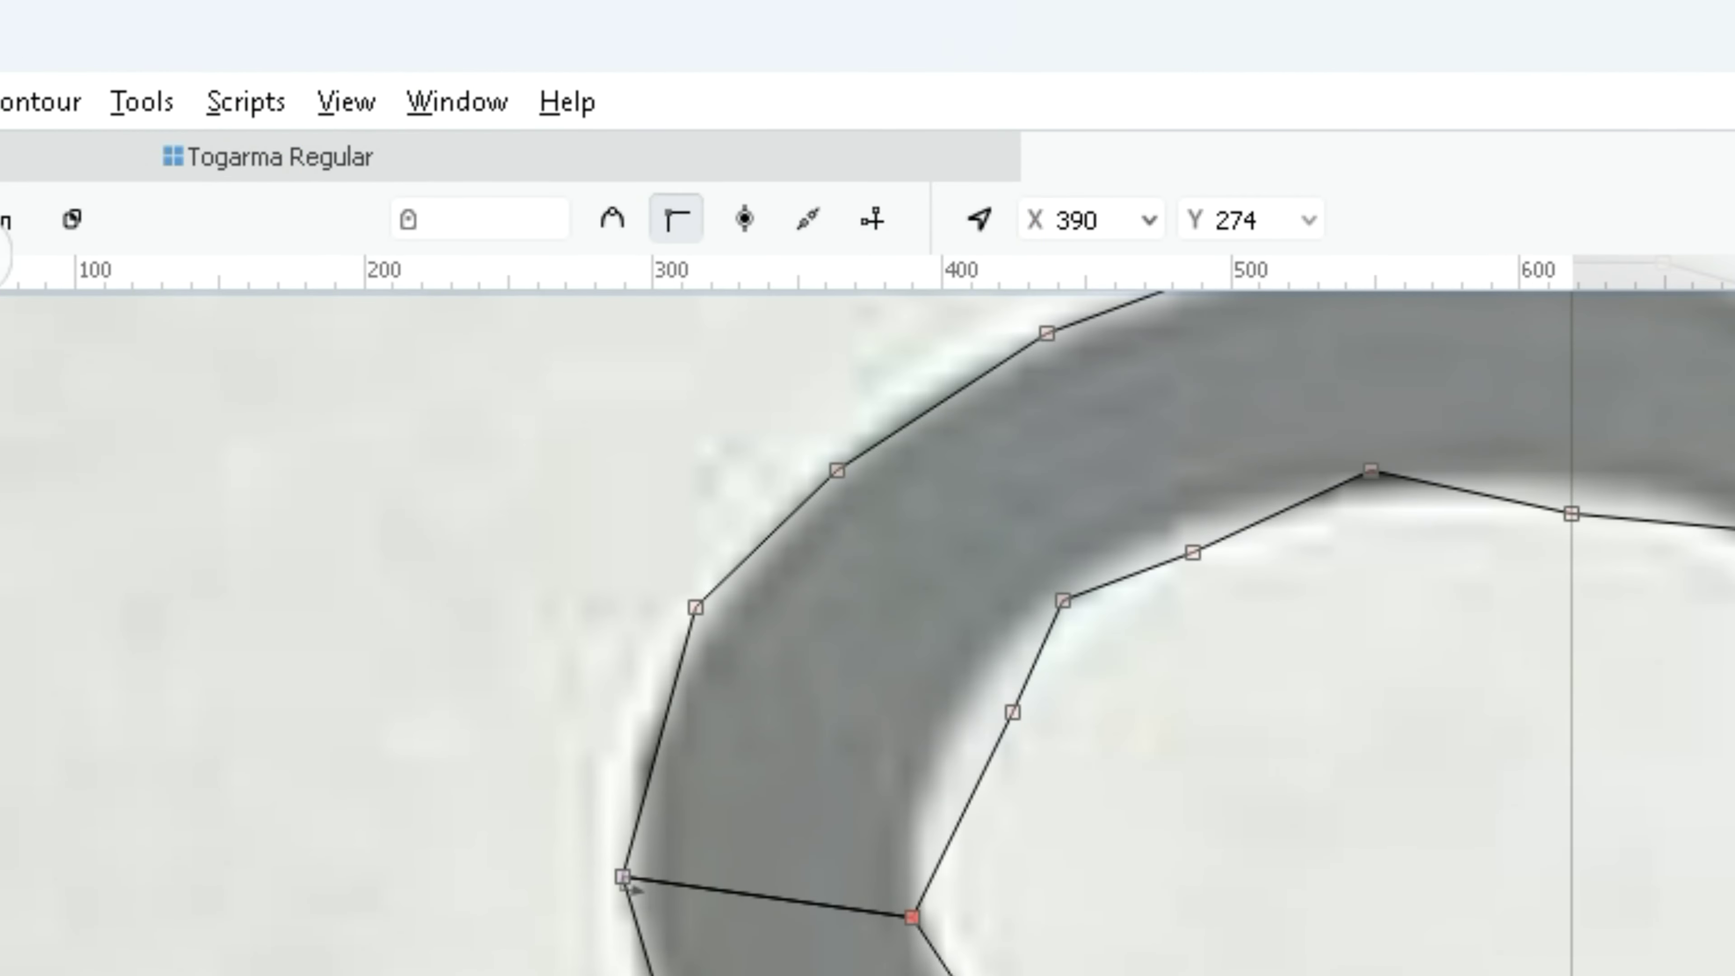
left_click(1384, 711)
left_click(891, 543)
scroll(1220, 263, "up", 5)
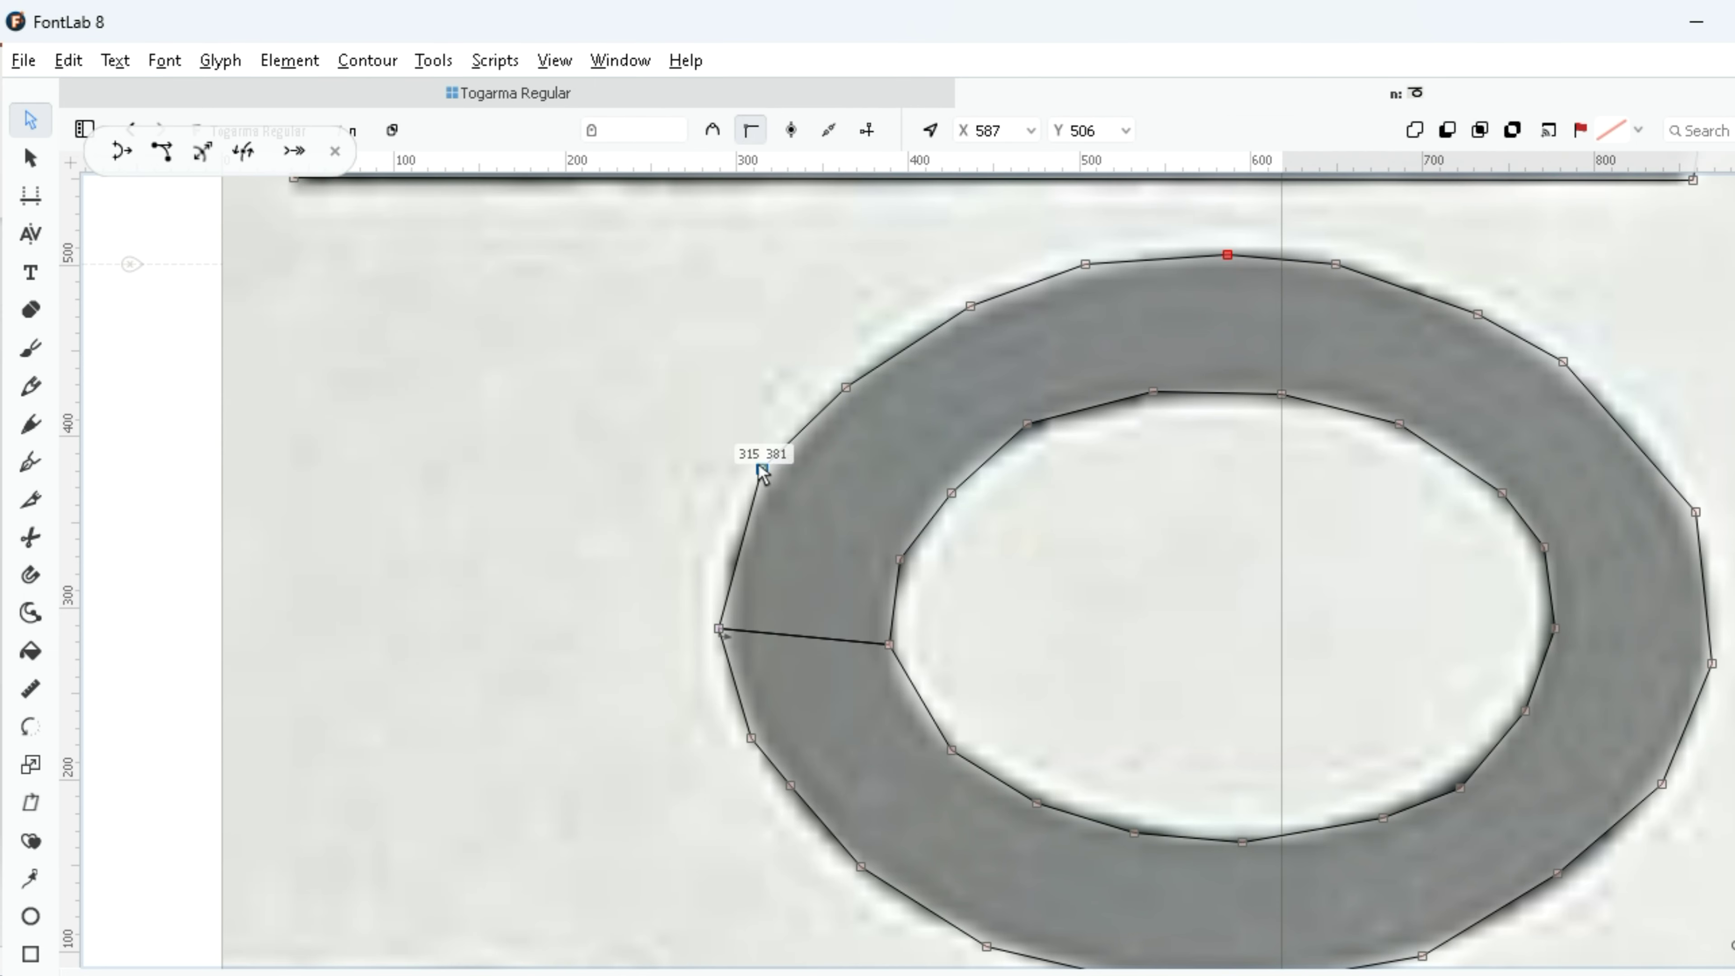
left_click(293, 396)
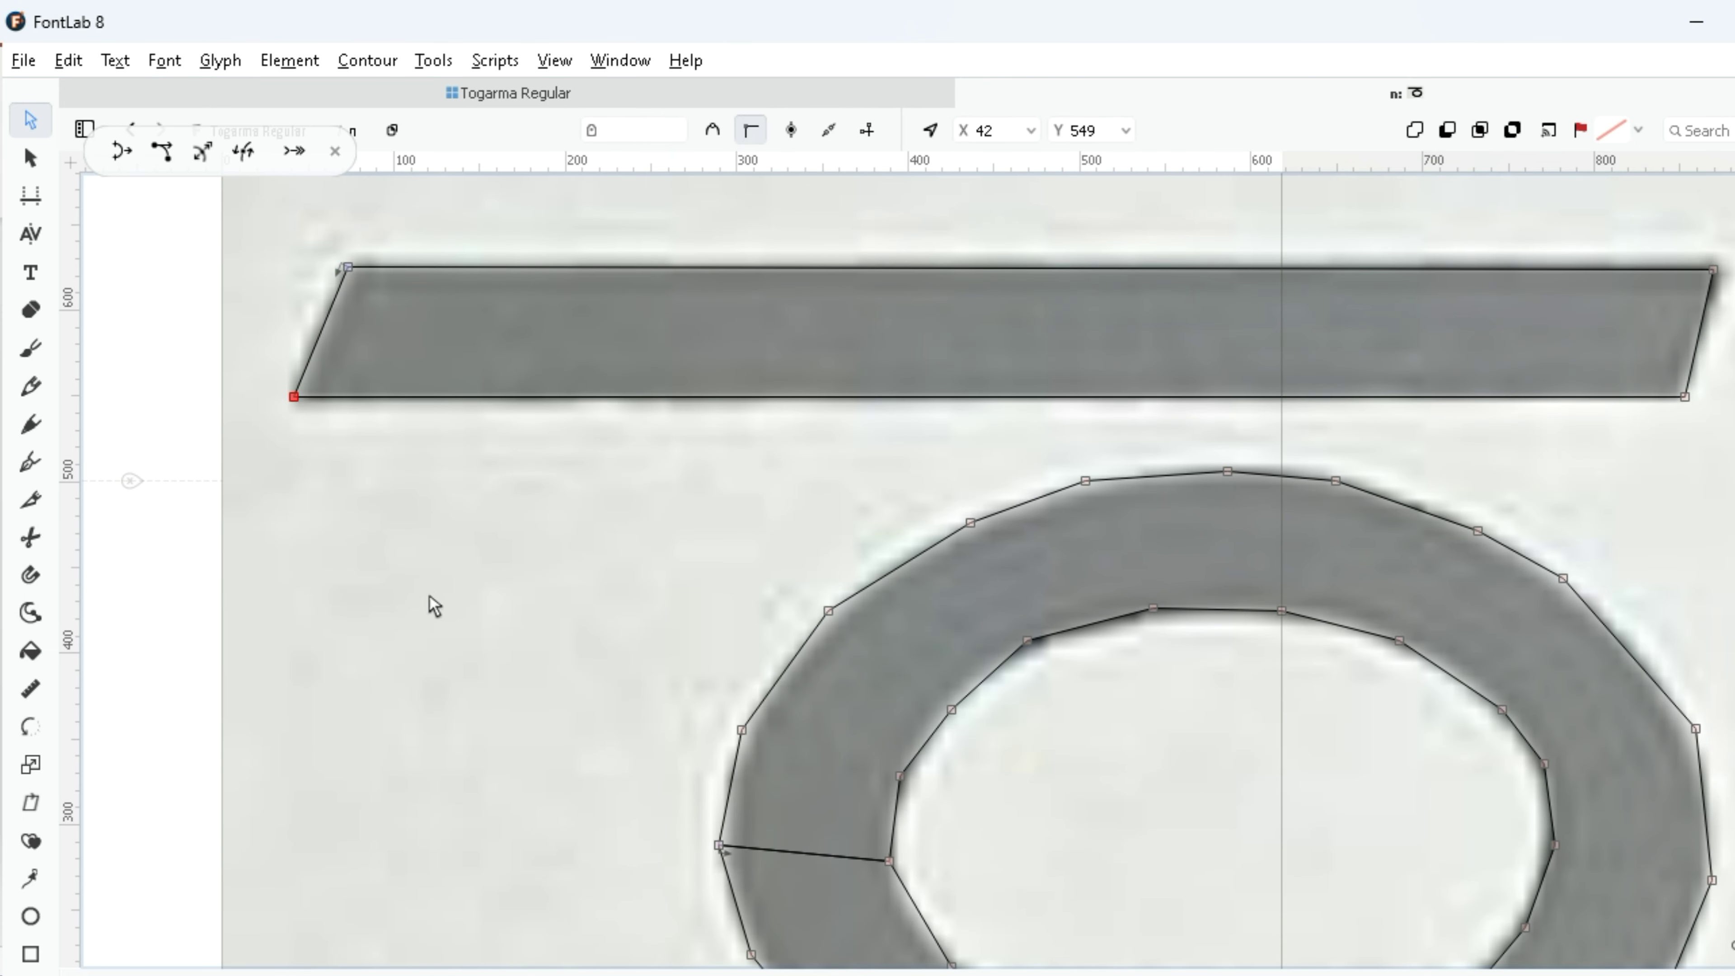
left_click(430, 598)
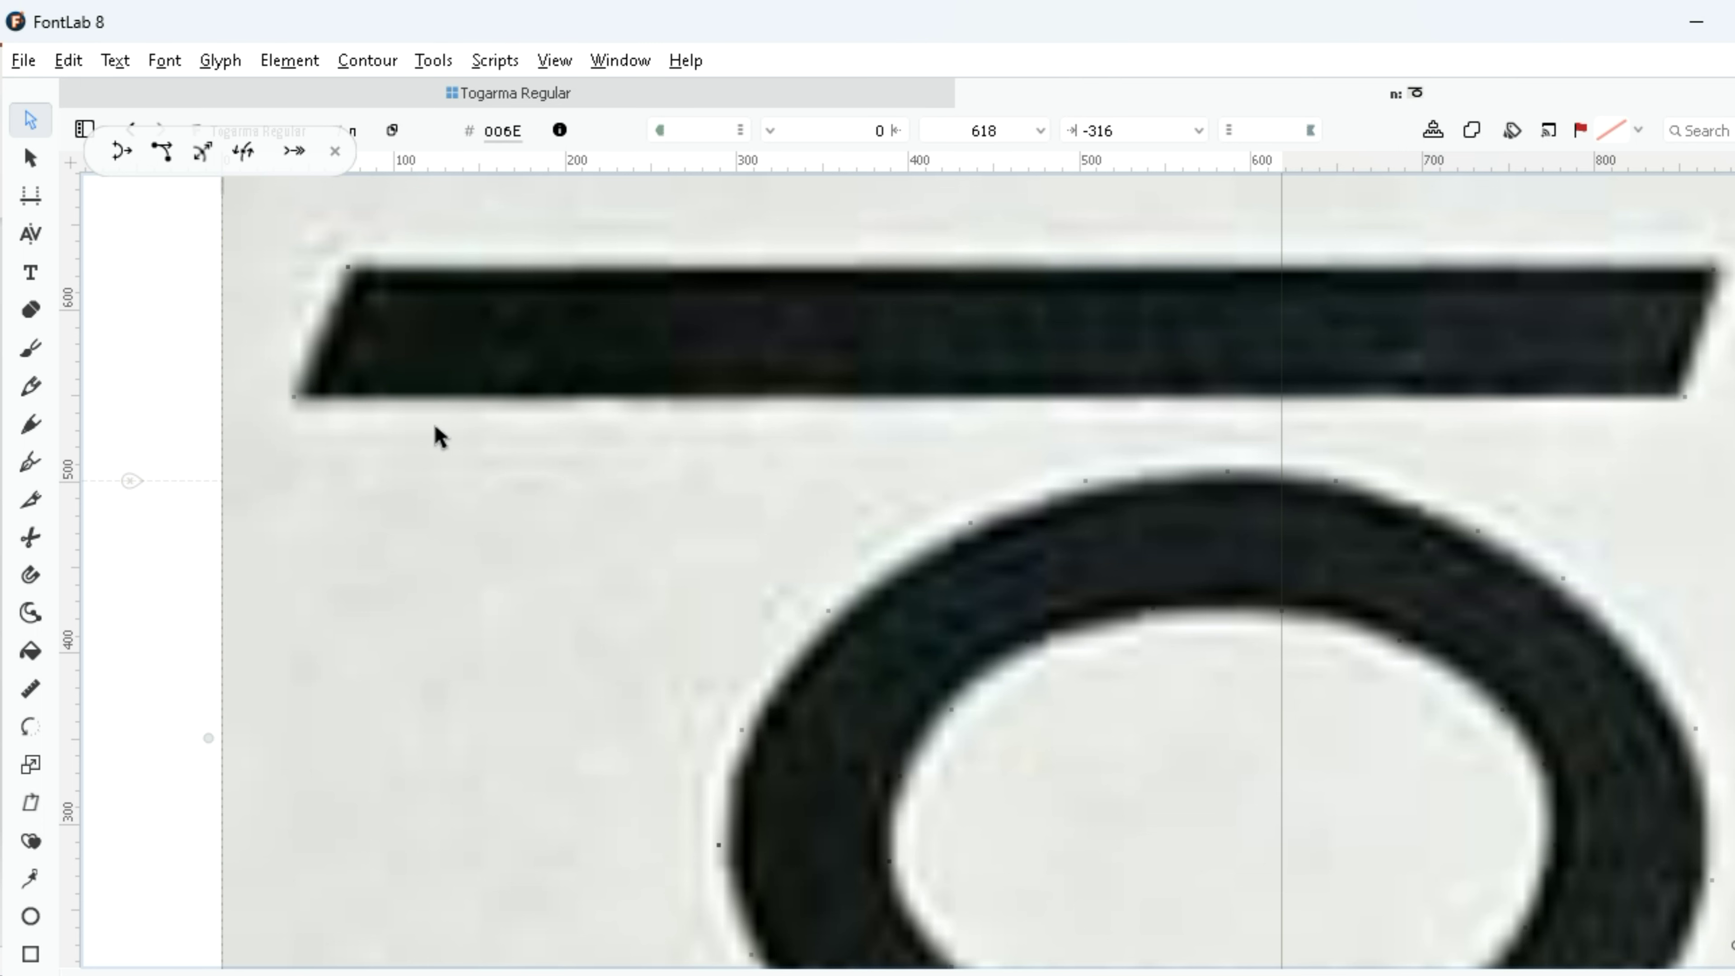
Step: Hide the reference image, check the n glyph in the font overview and reopen it for editing
key("grave")
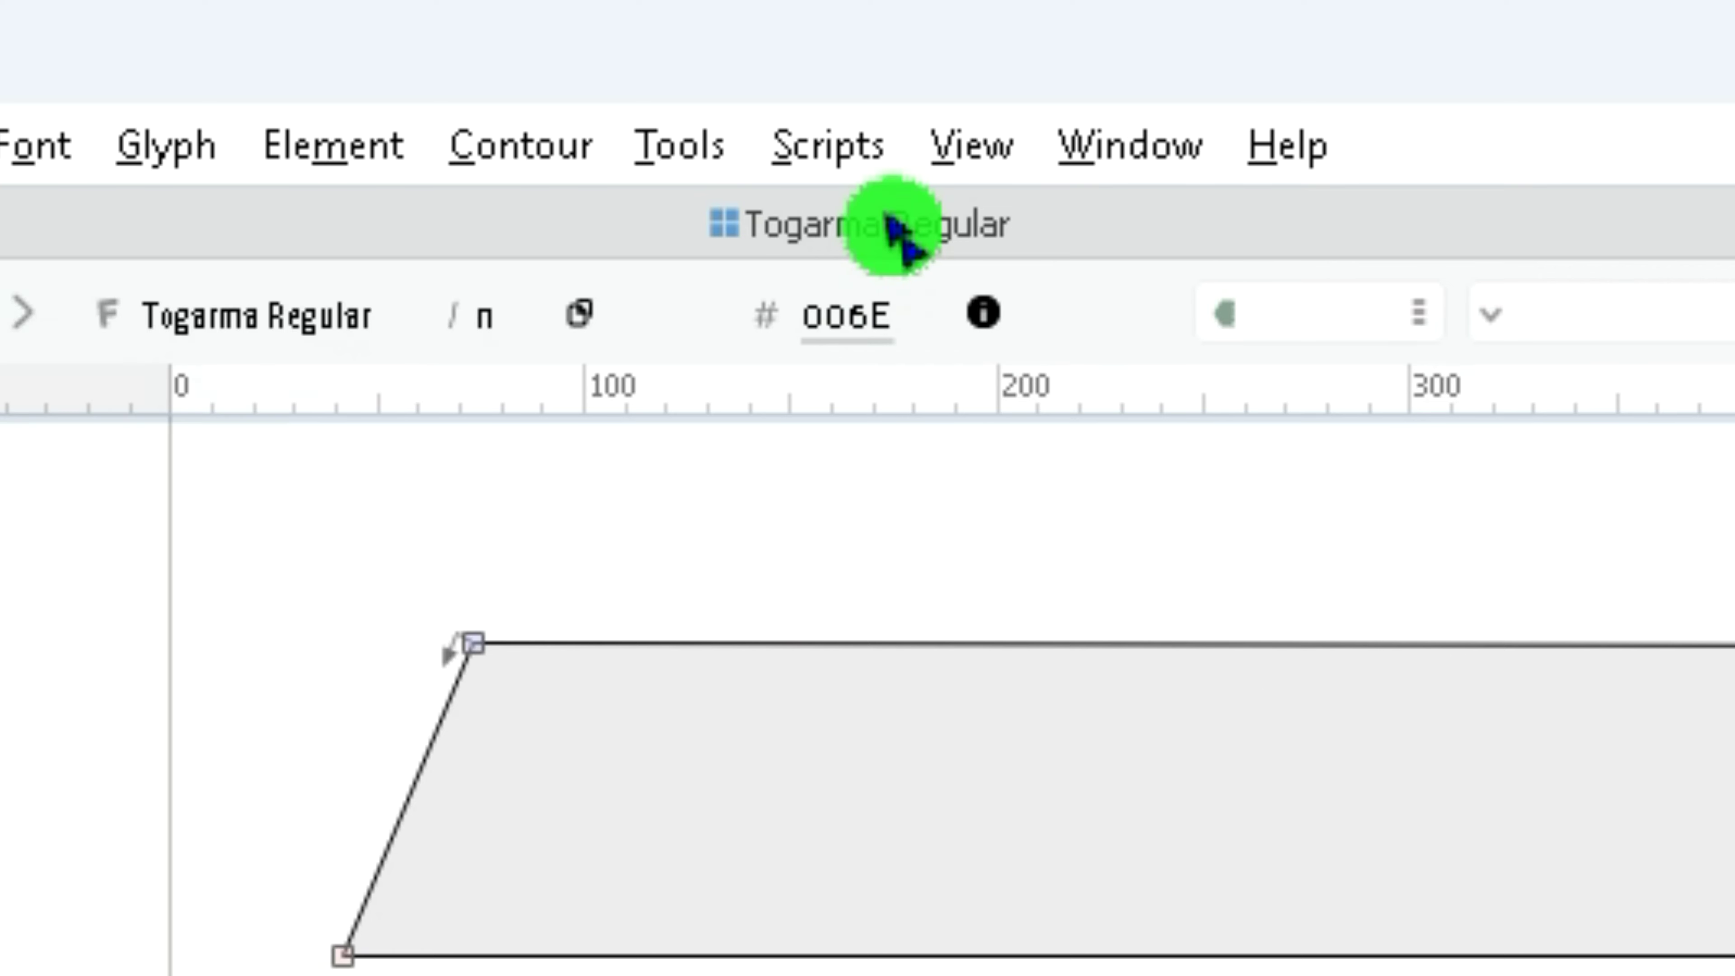
left_click(890, 222)
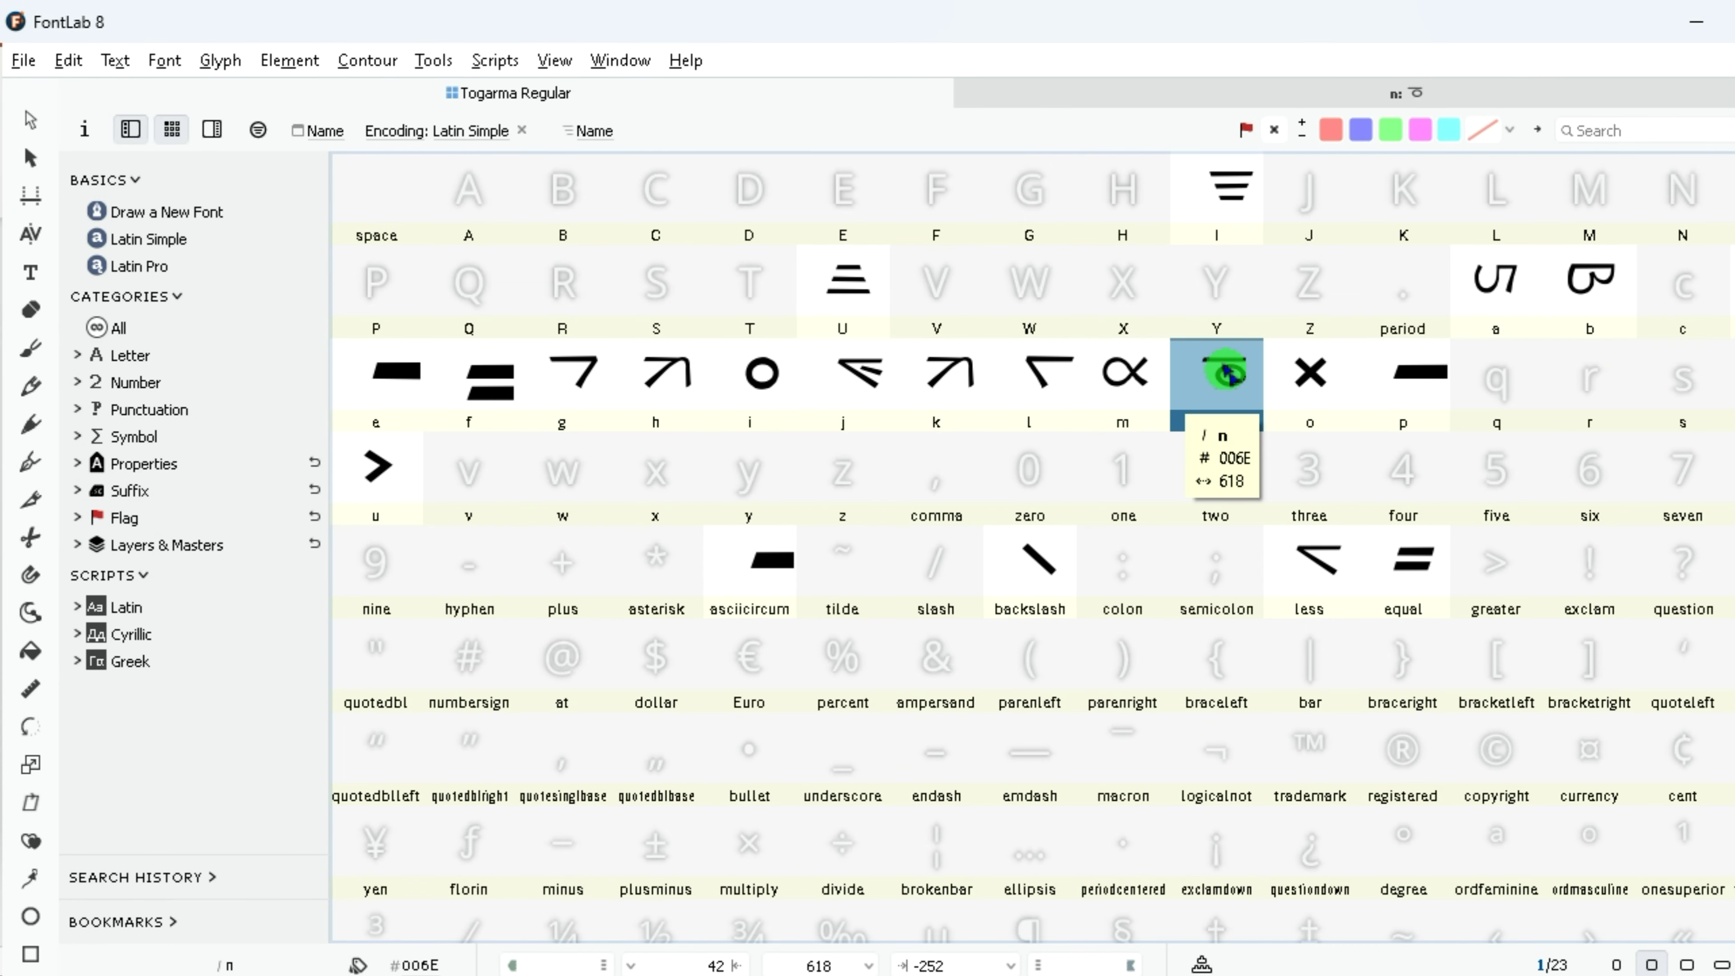
double_click(1230, 379)
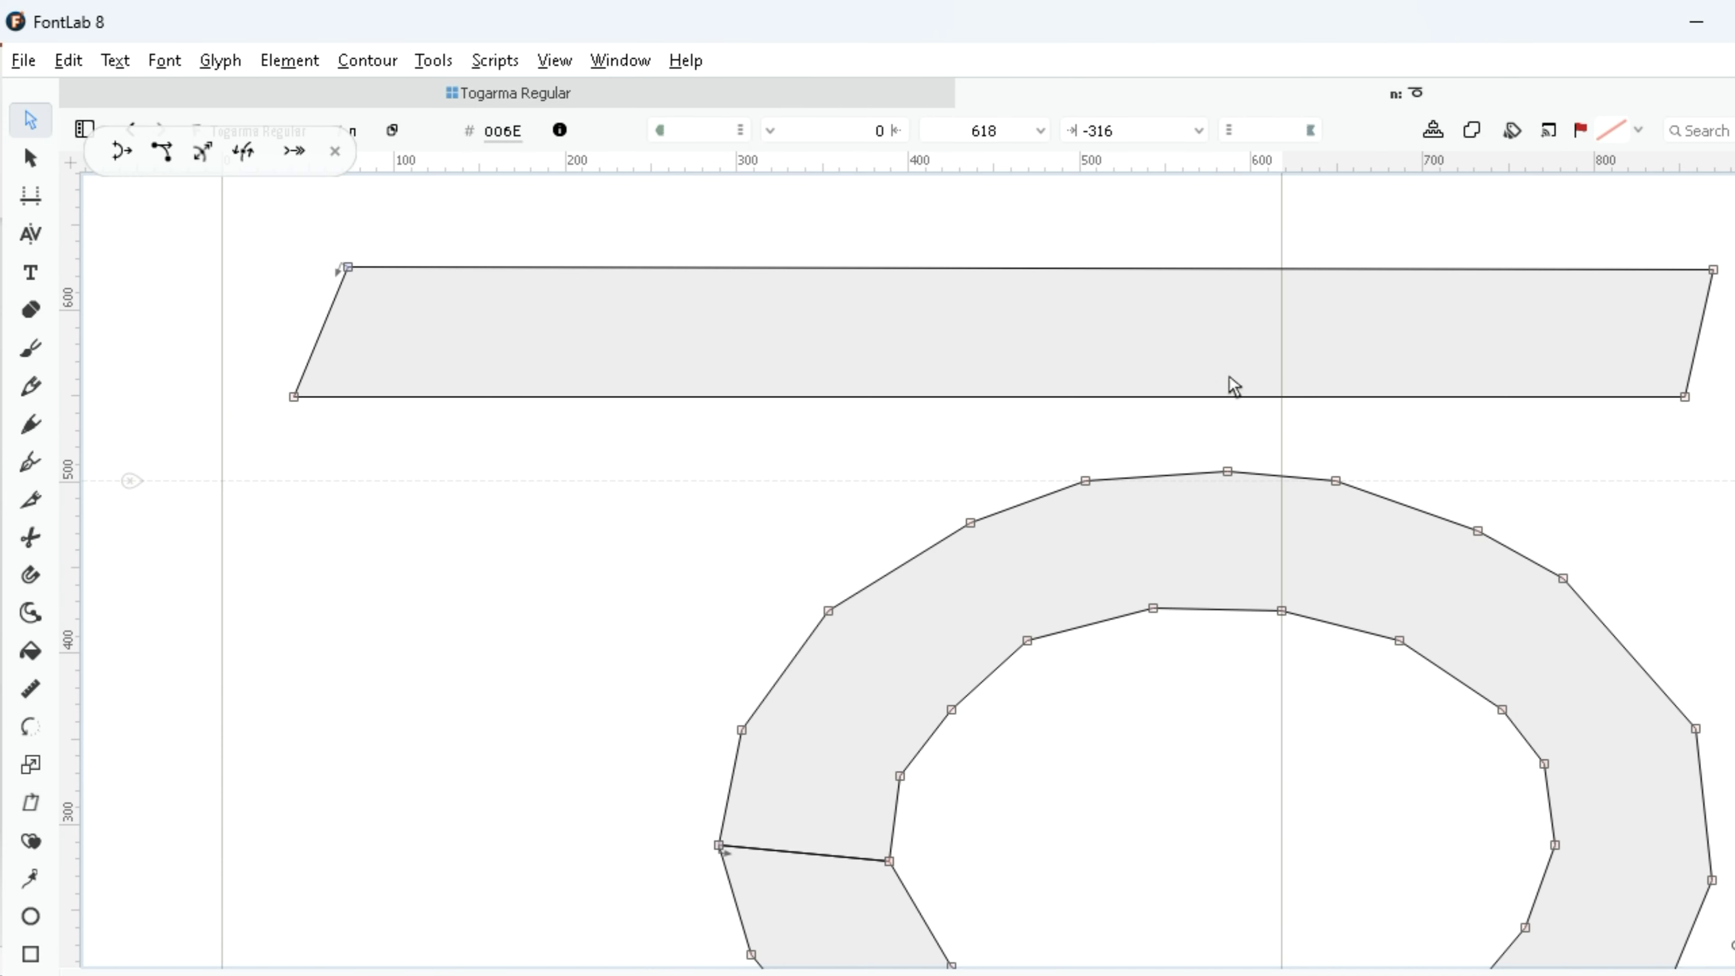
Step: Select all contours of the n glyph and copy them
left_click_drag(326, 239, 493, 369)
key("ctrl+a")
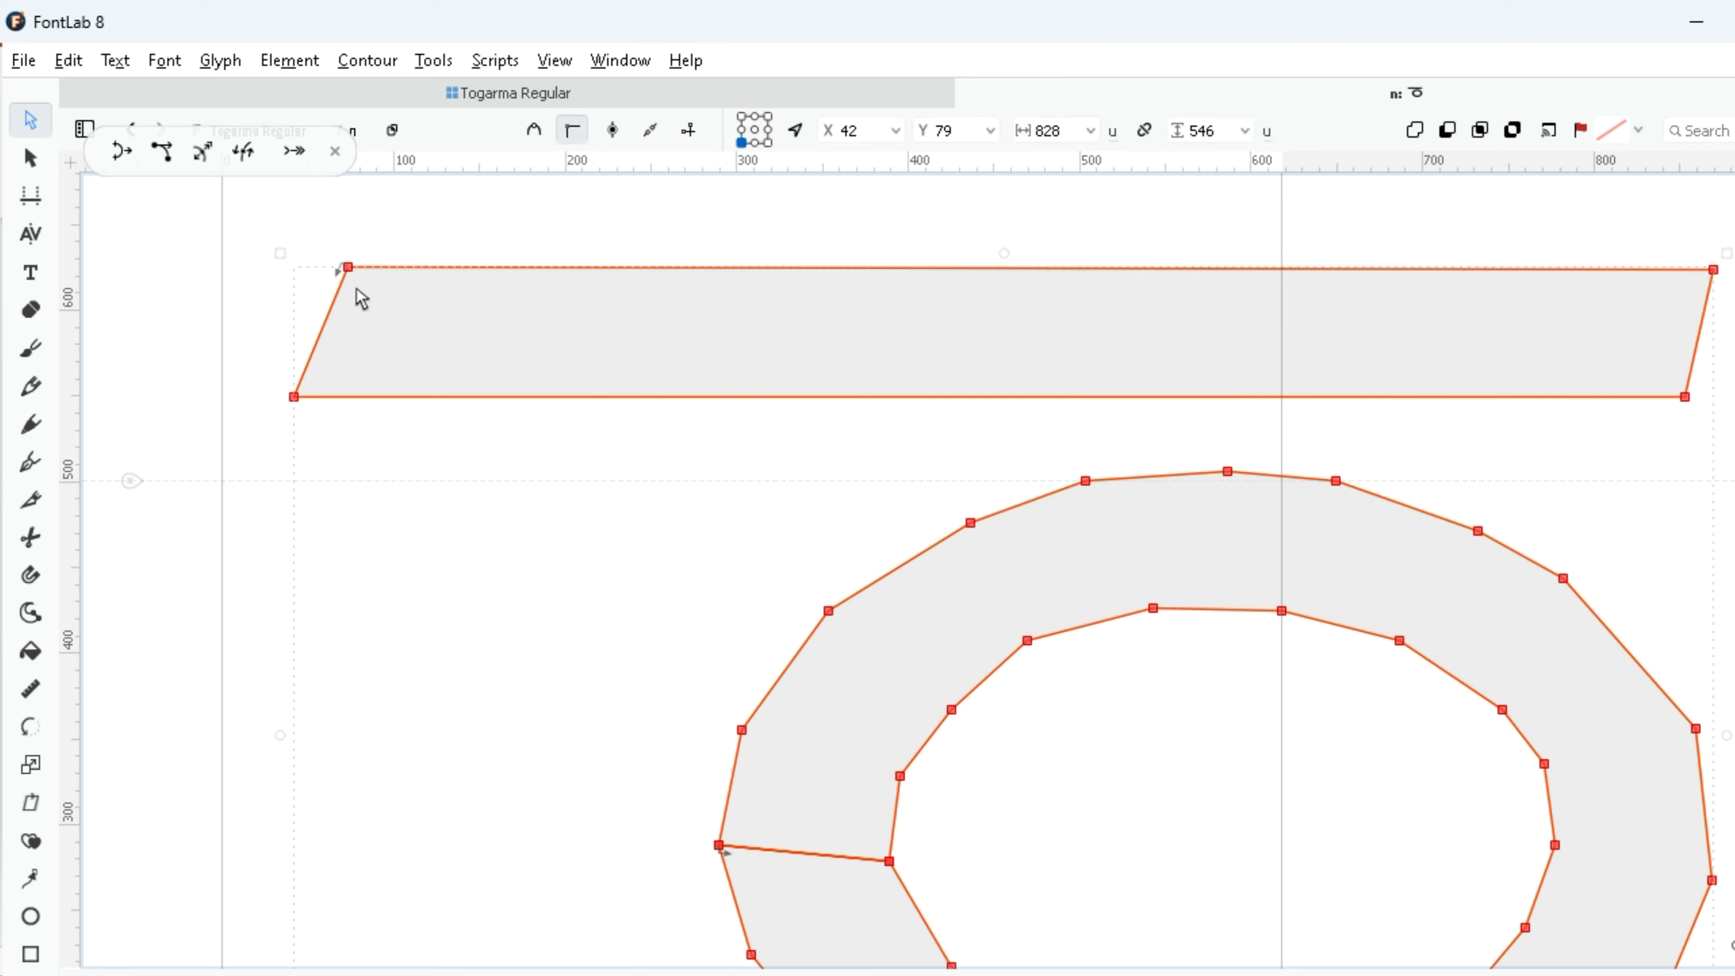
key("ctrl+c")
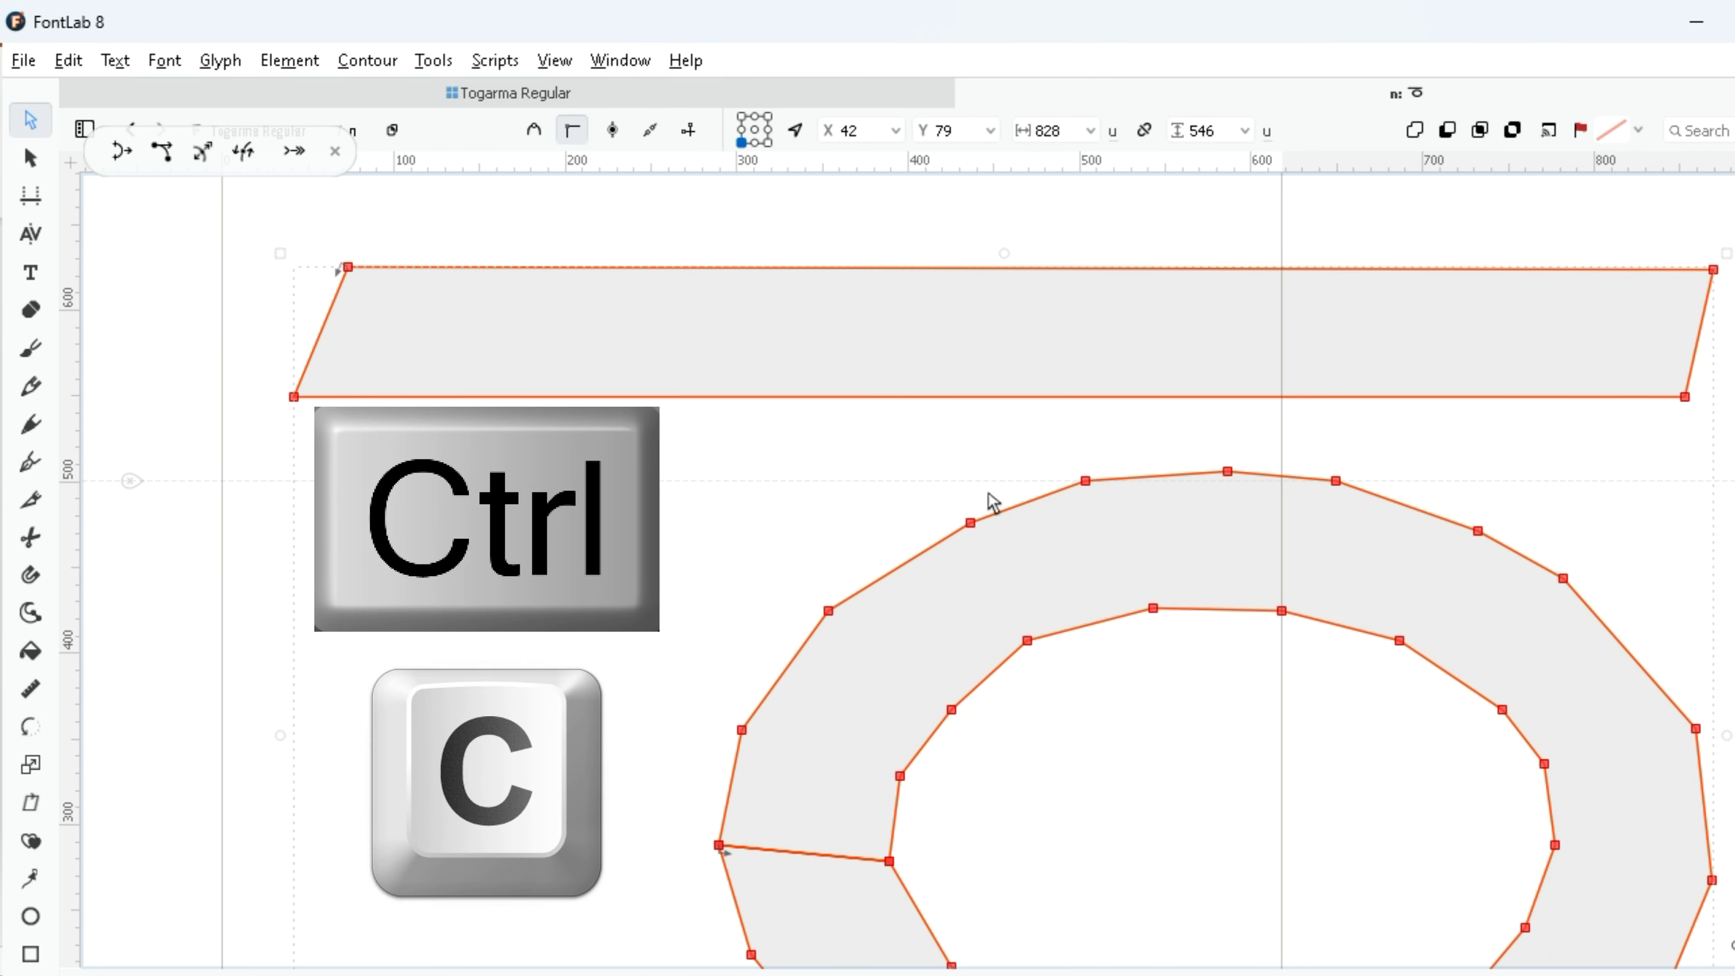
Step: Return to the font overview and create a new glyph for the character "["
left_click(495, 96)
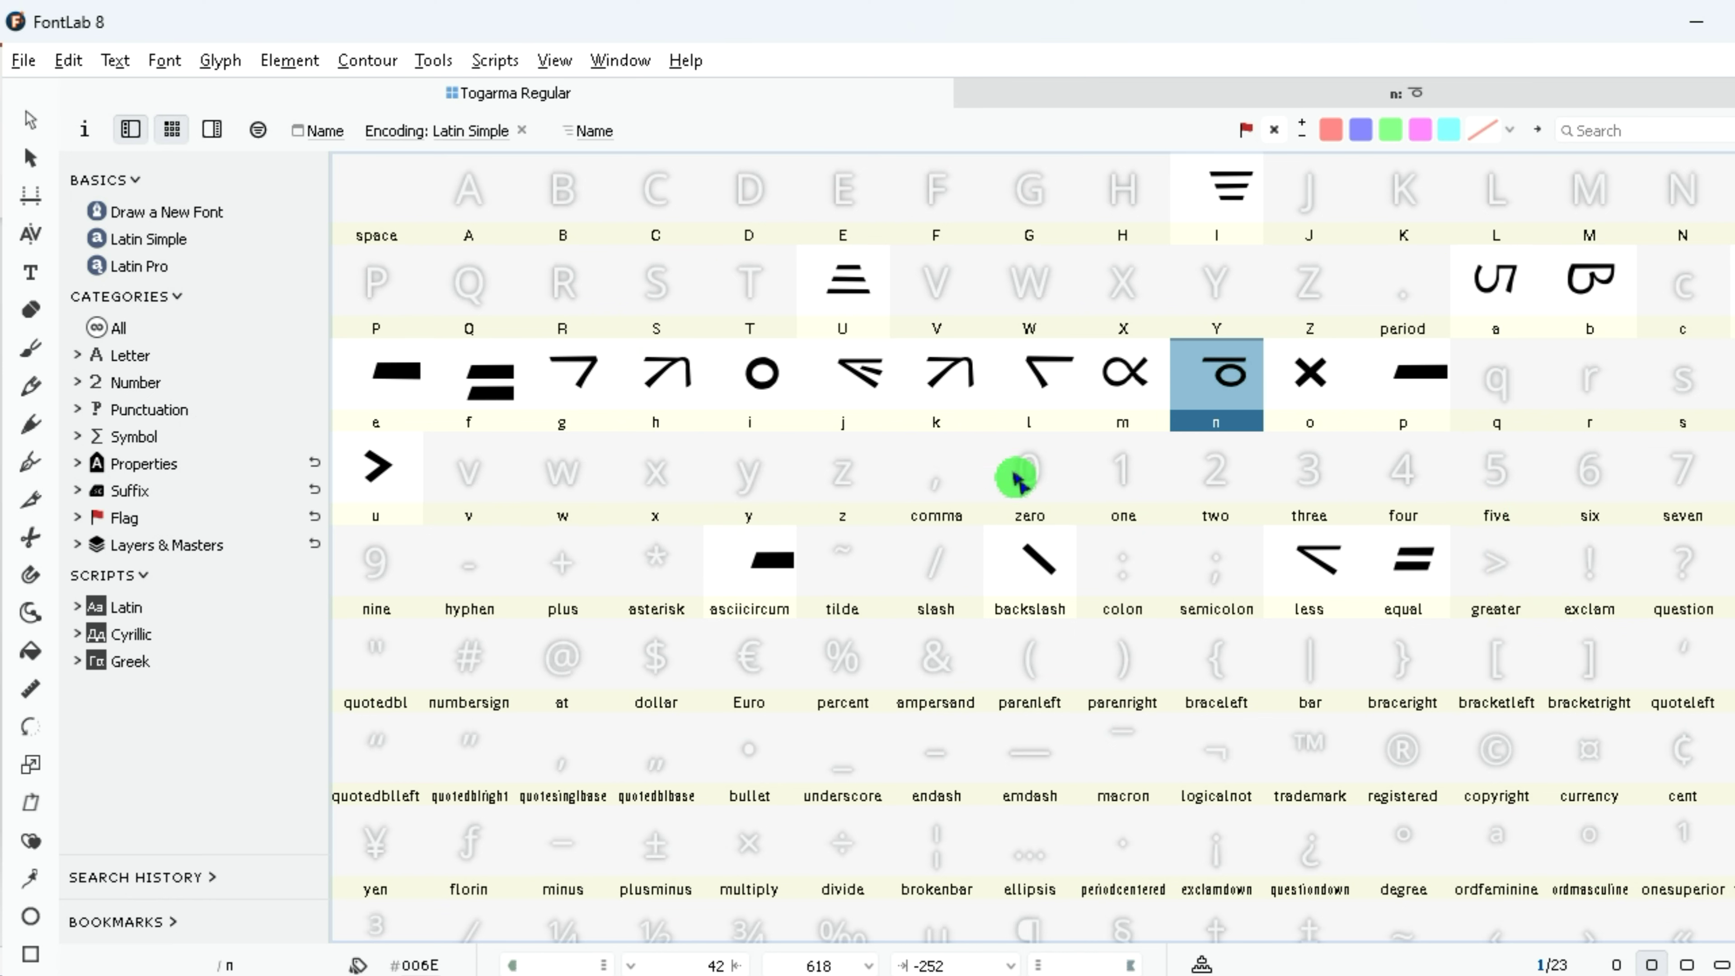
scroll(1365, 691, "down", 1)
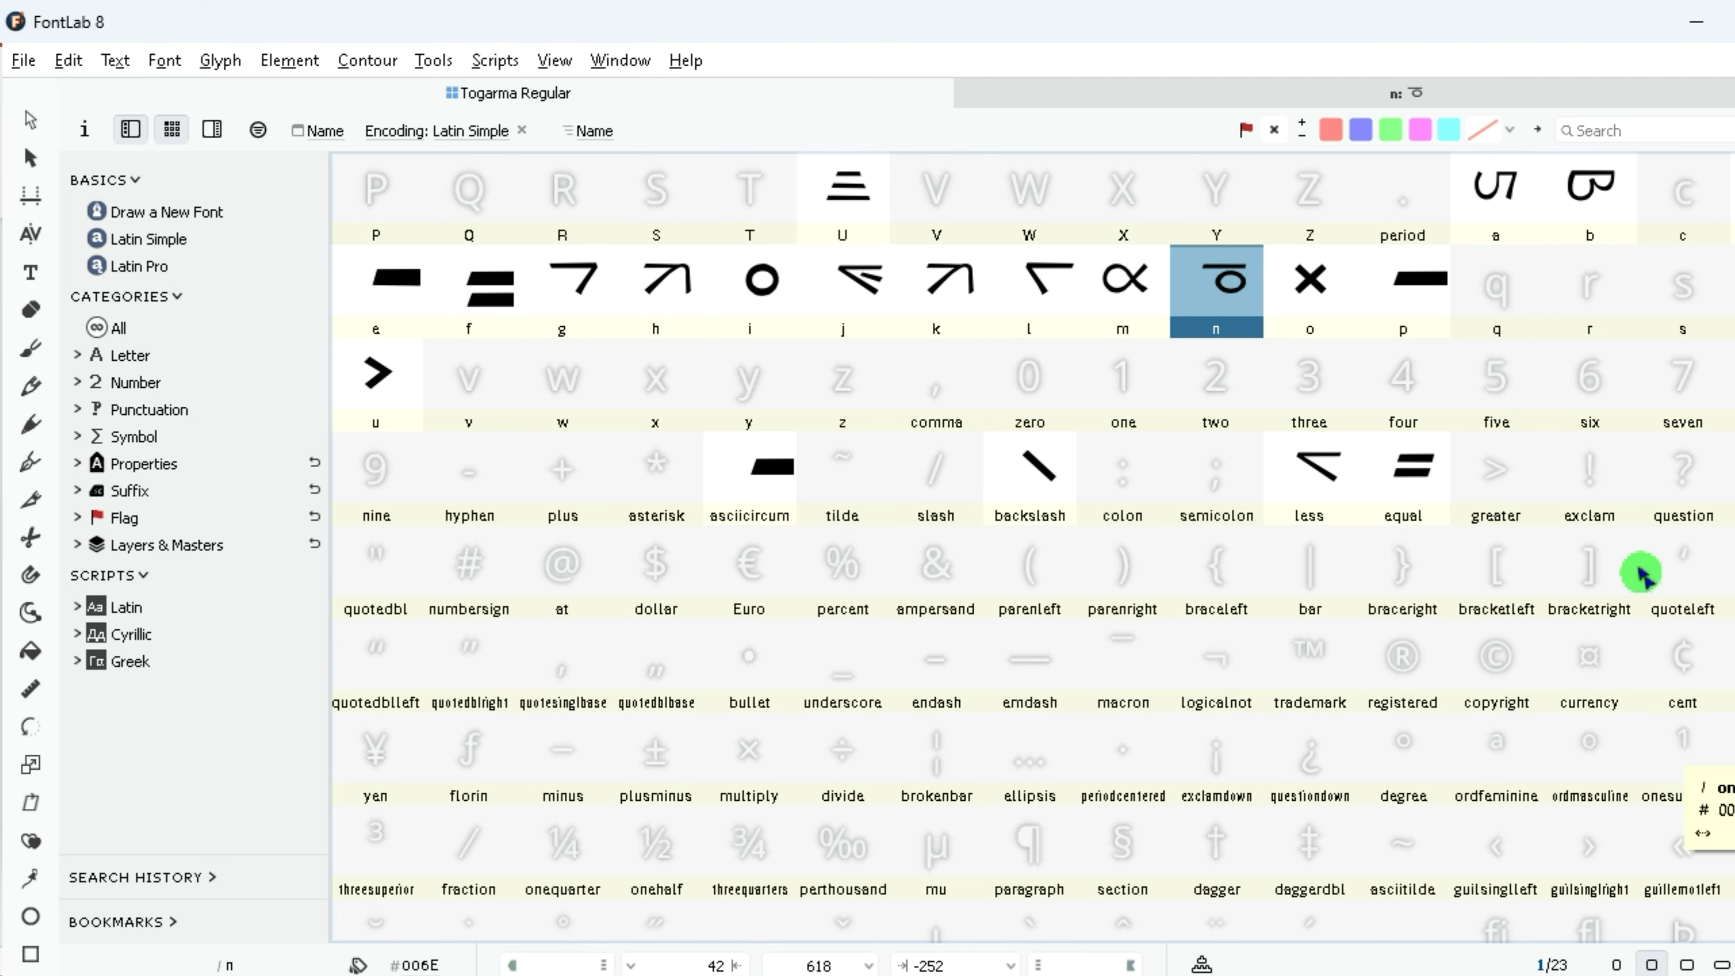
scroll(1630, 592, "down", 6)
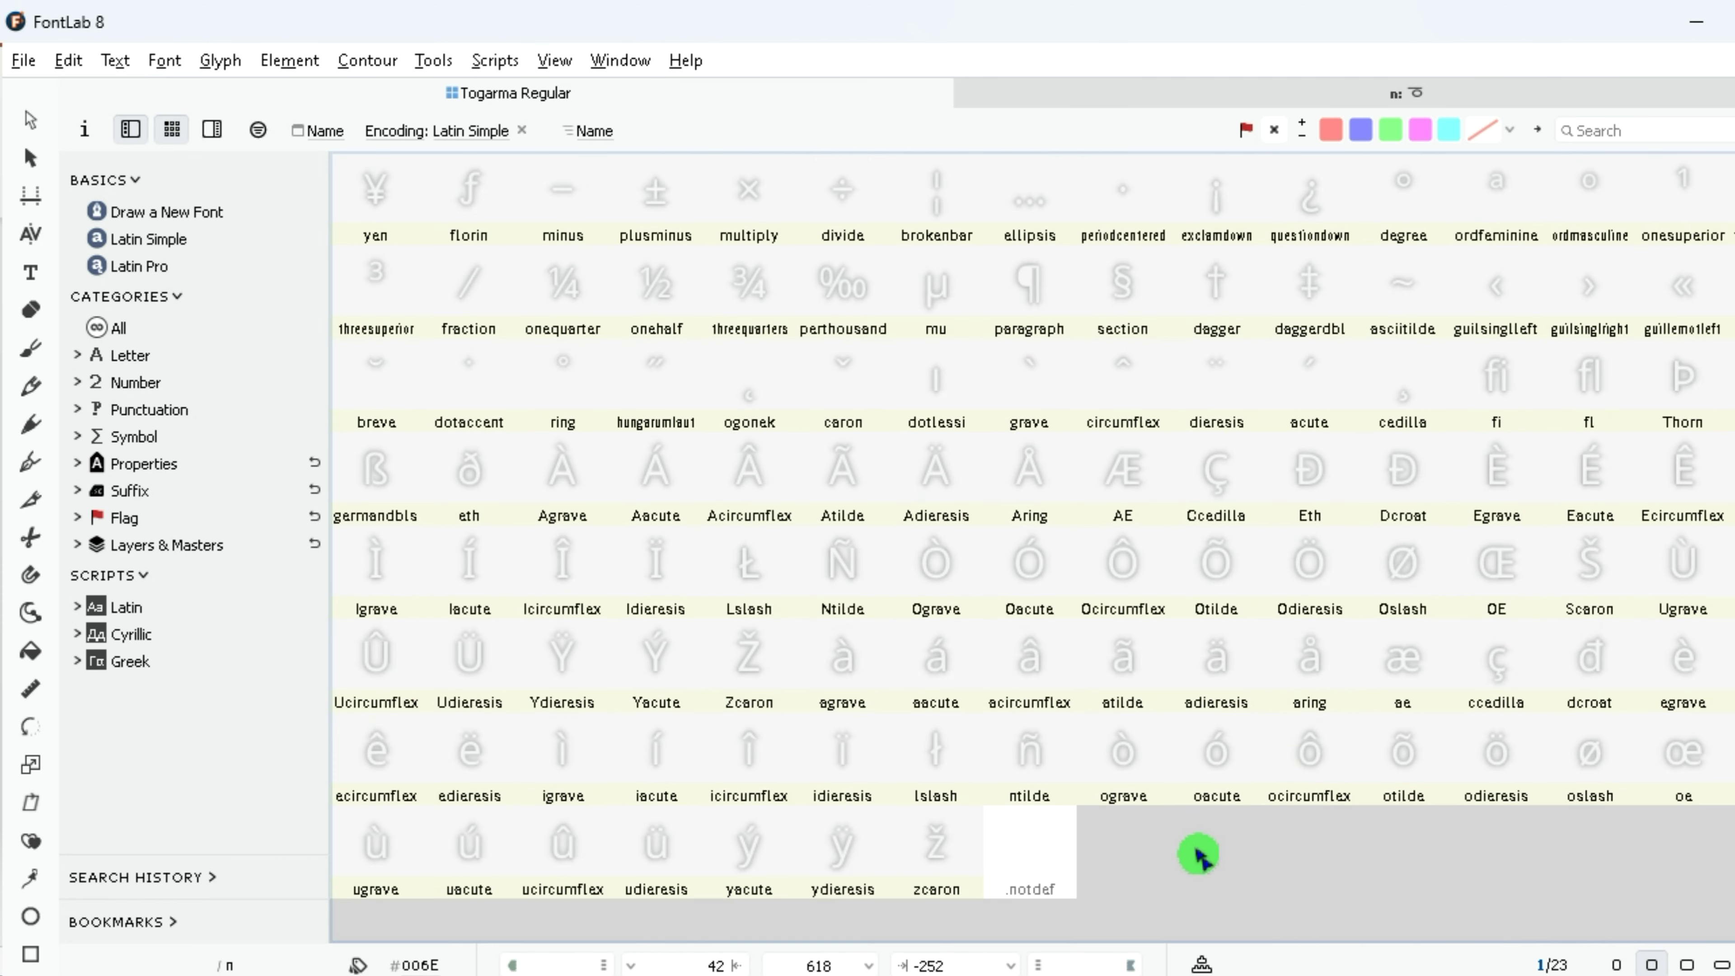
right_click(1173, 882)
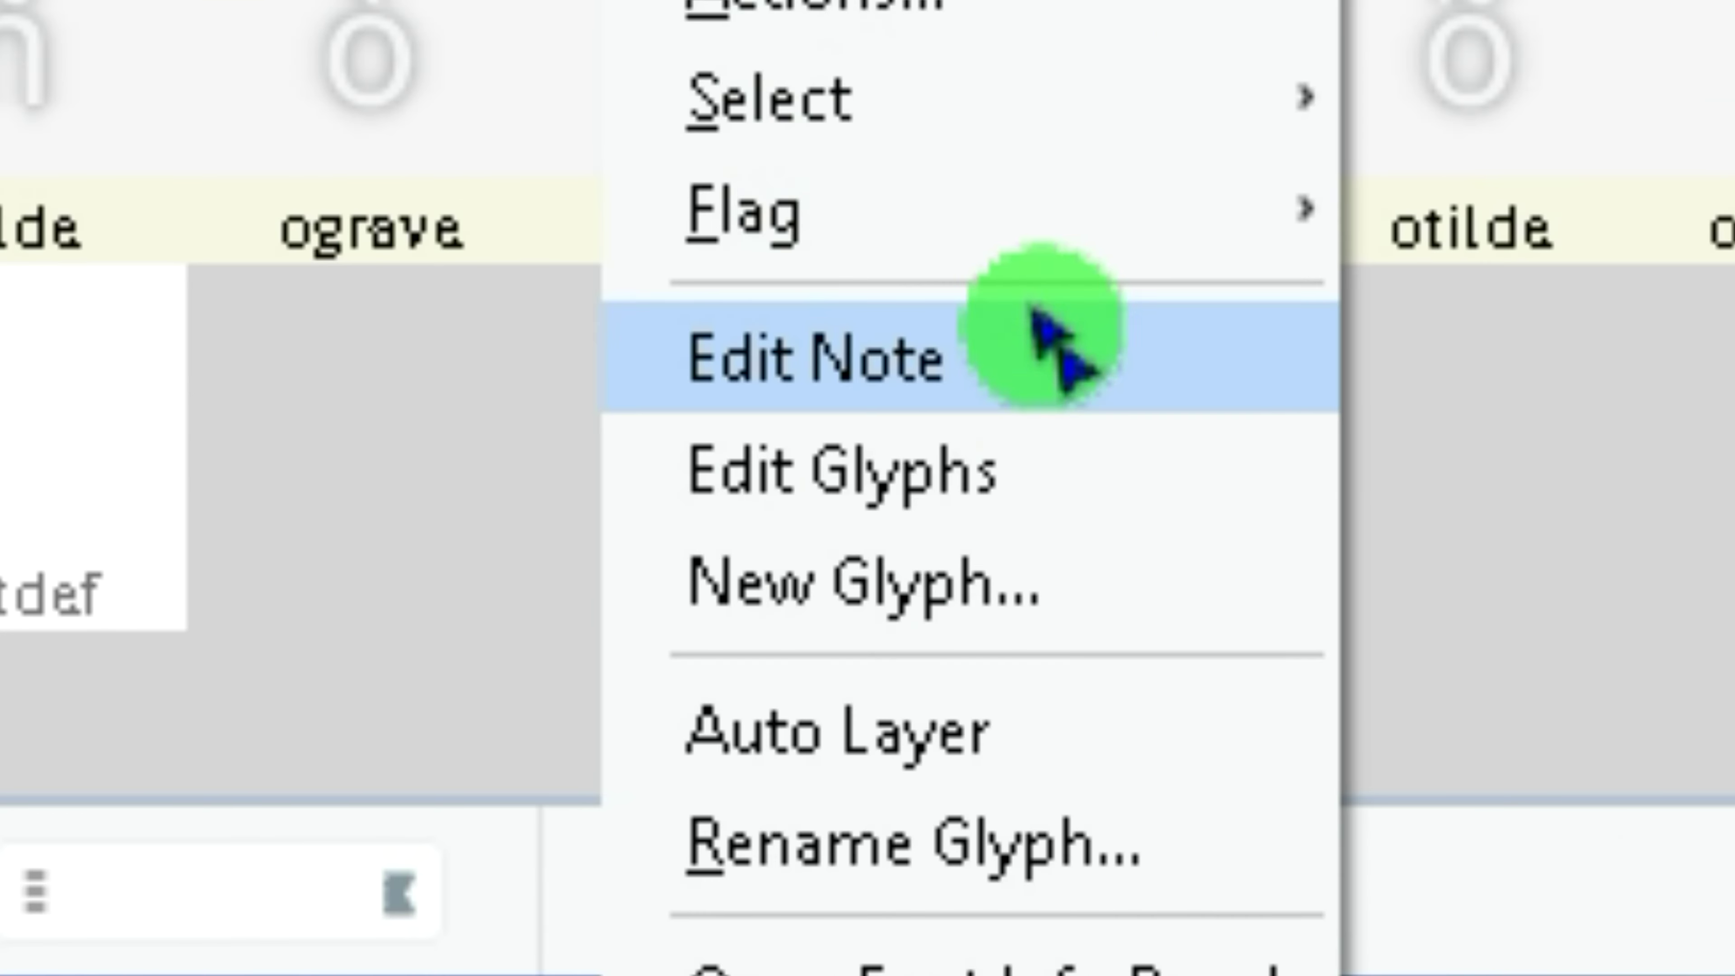
left_click(999, 588)
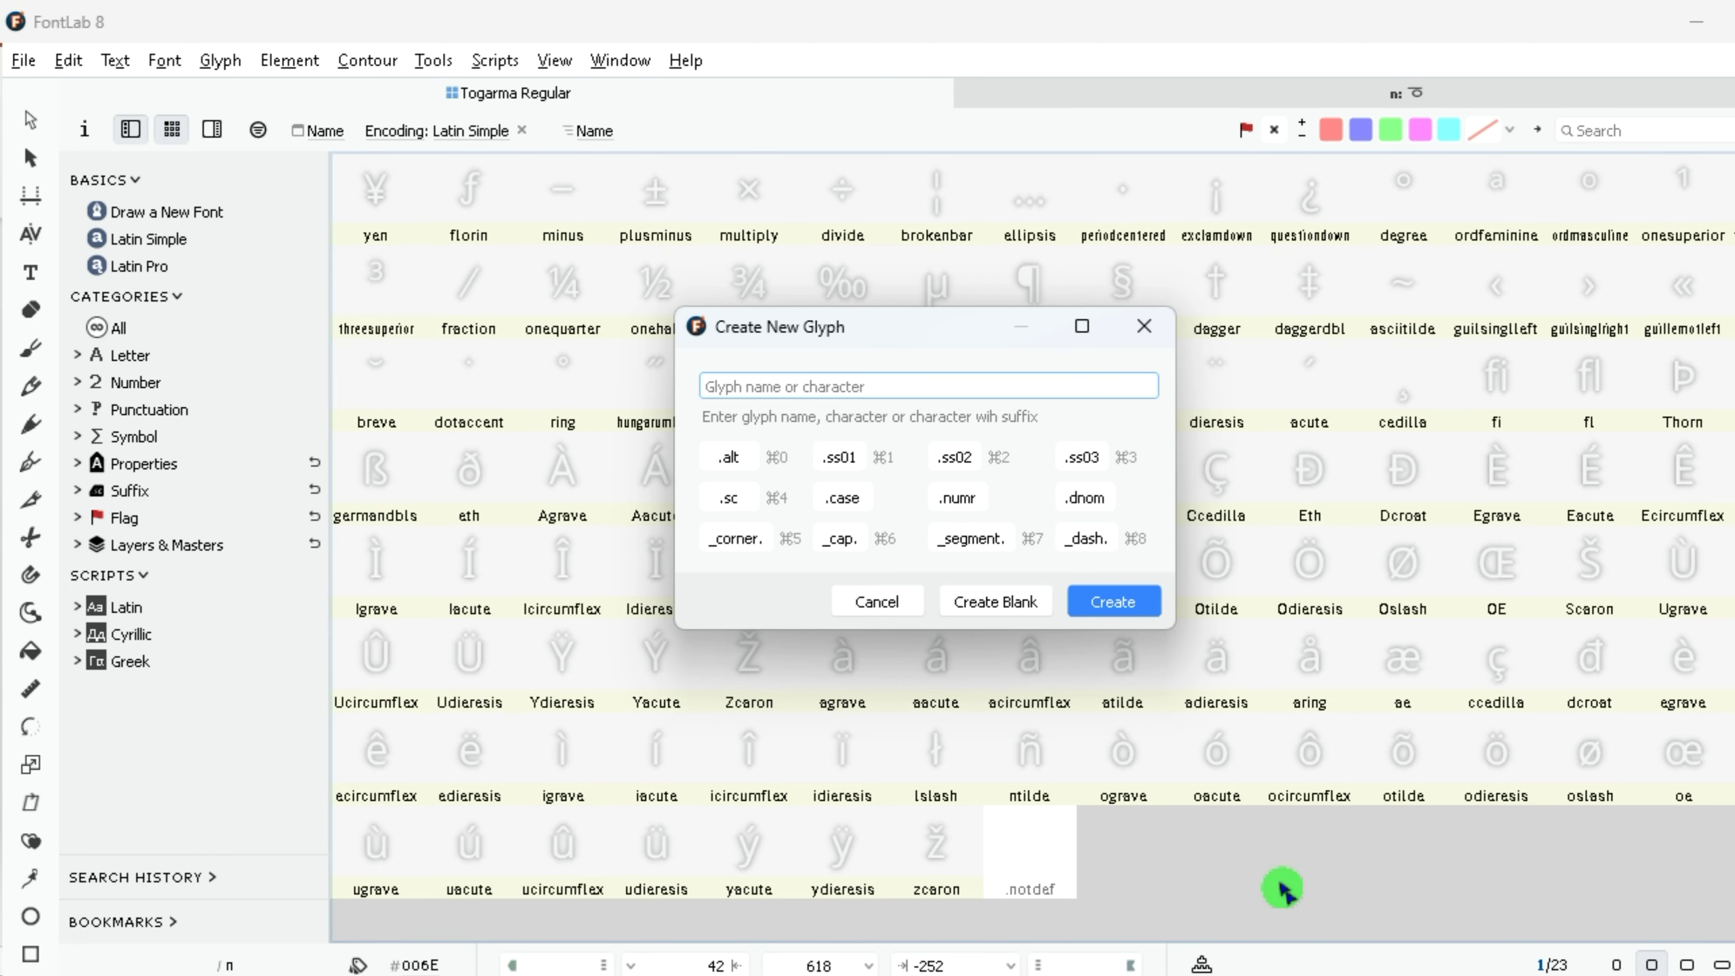
type("[")
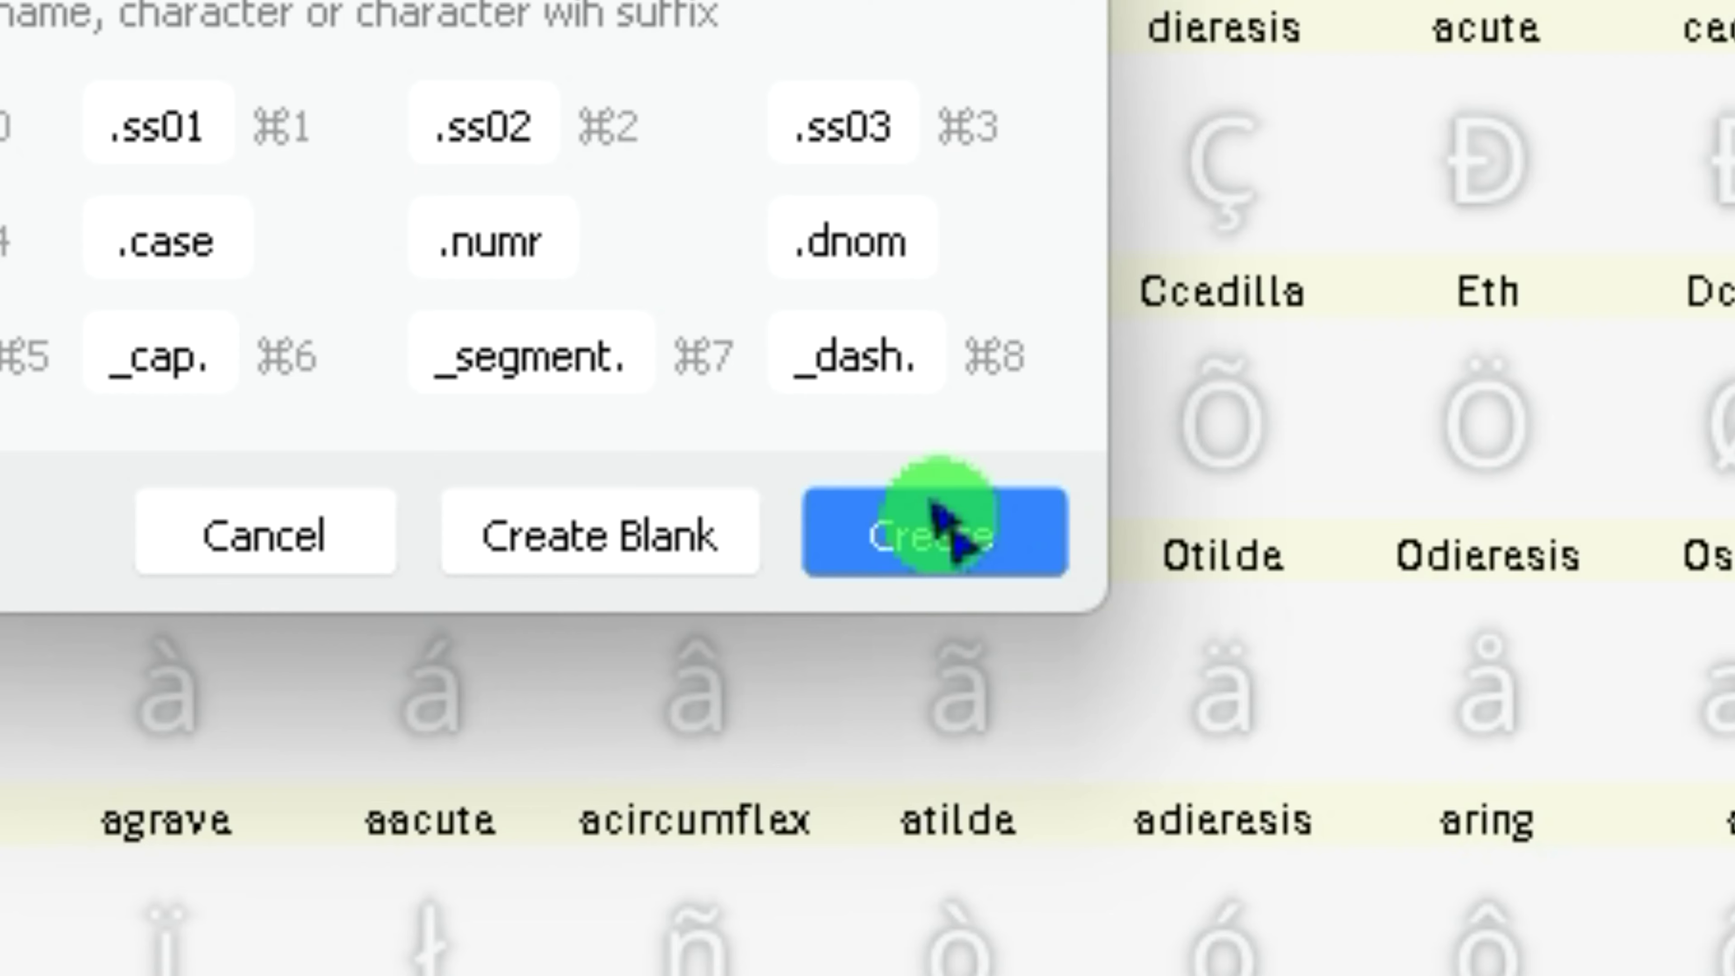
left_click(949, 528)
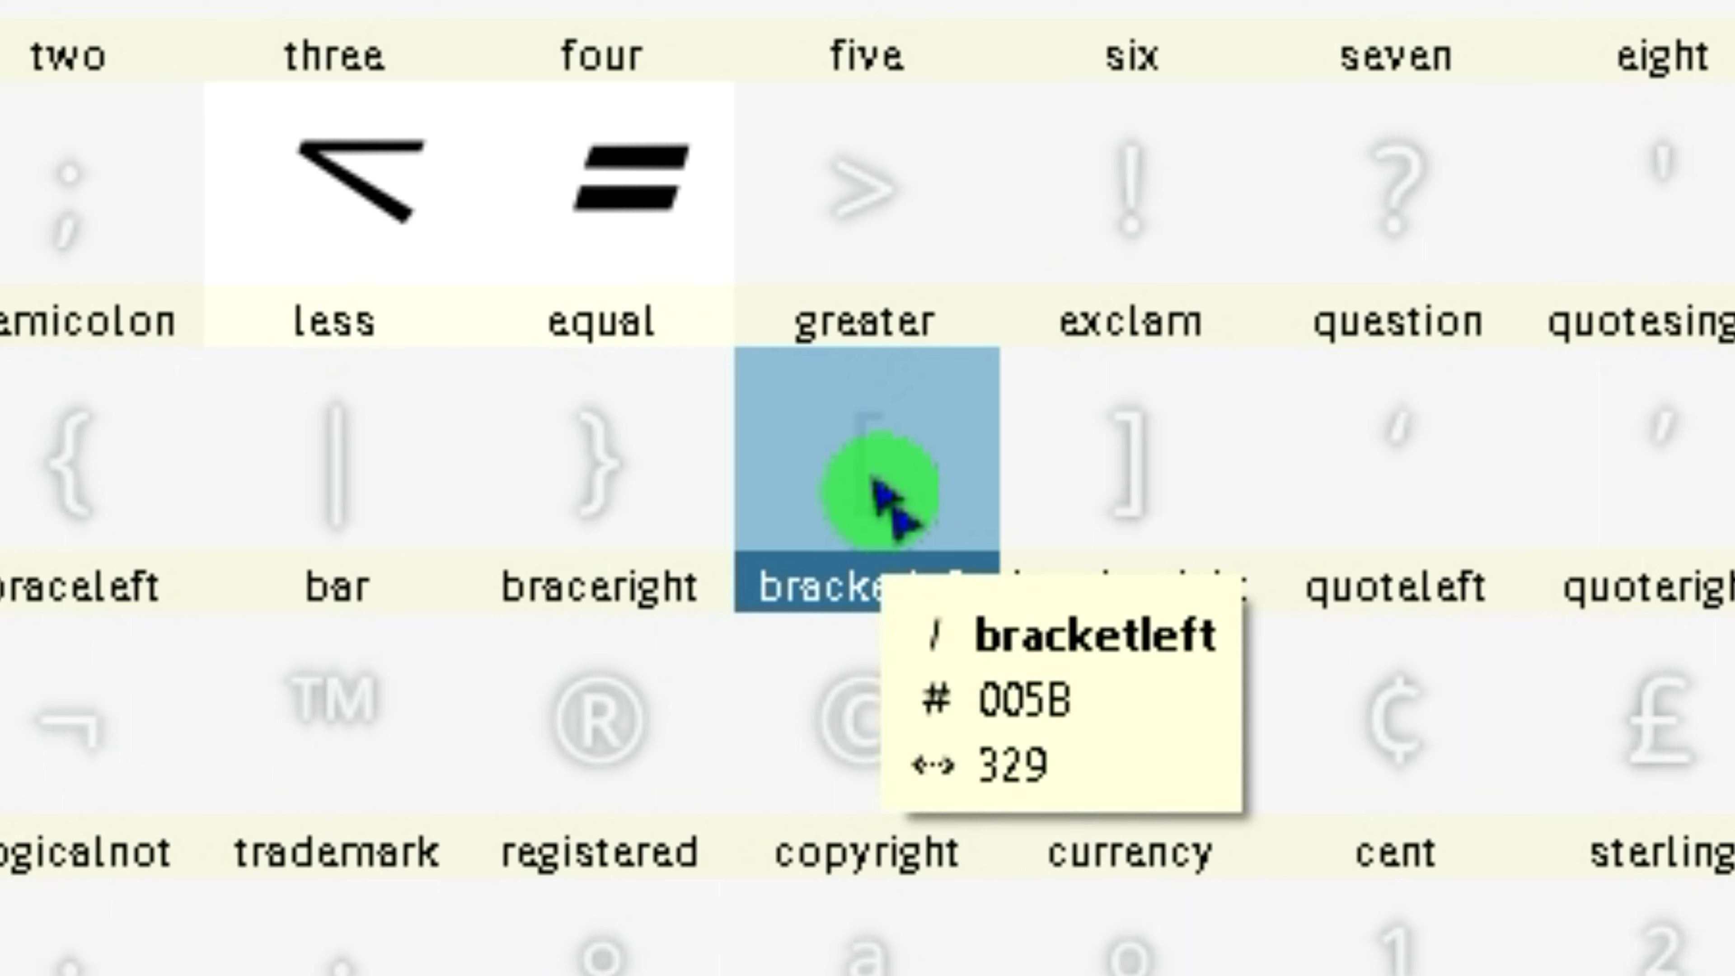
Step: Open the bracketleft glyph for editing and paste the copied contours of the n glyph into it
left_click(881, 492)
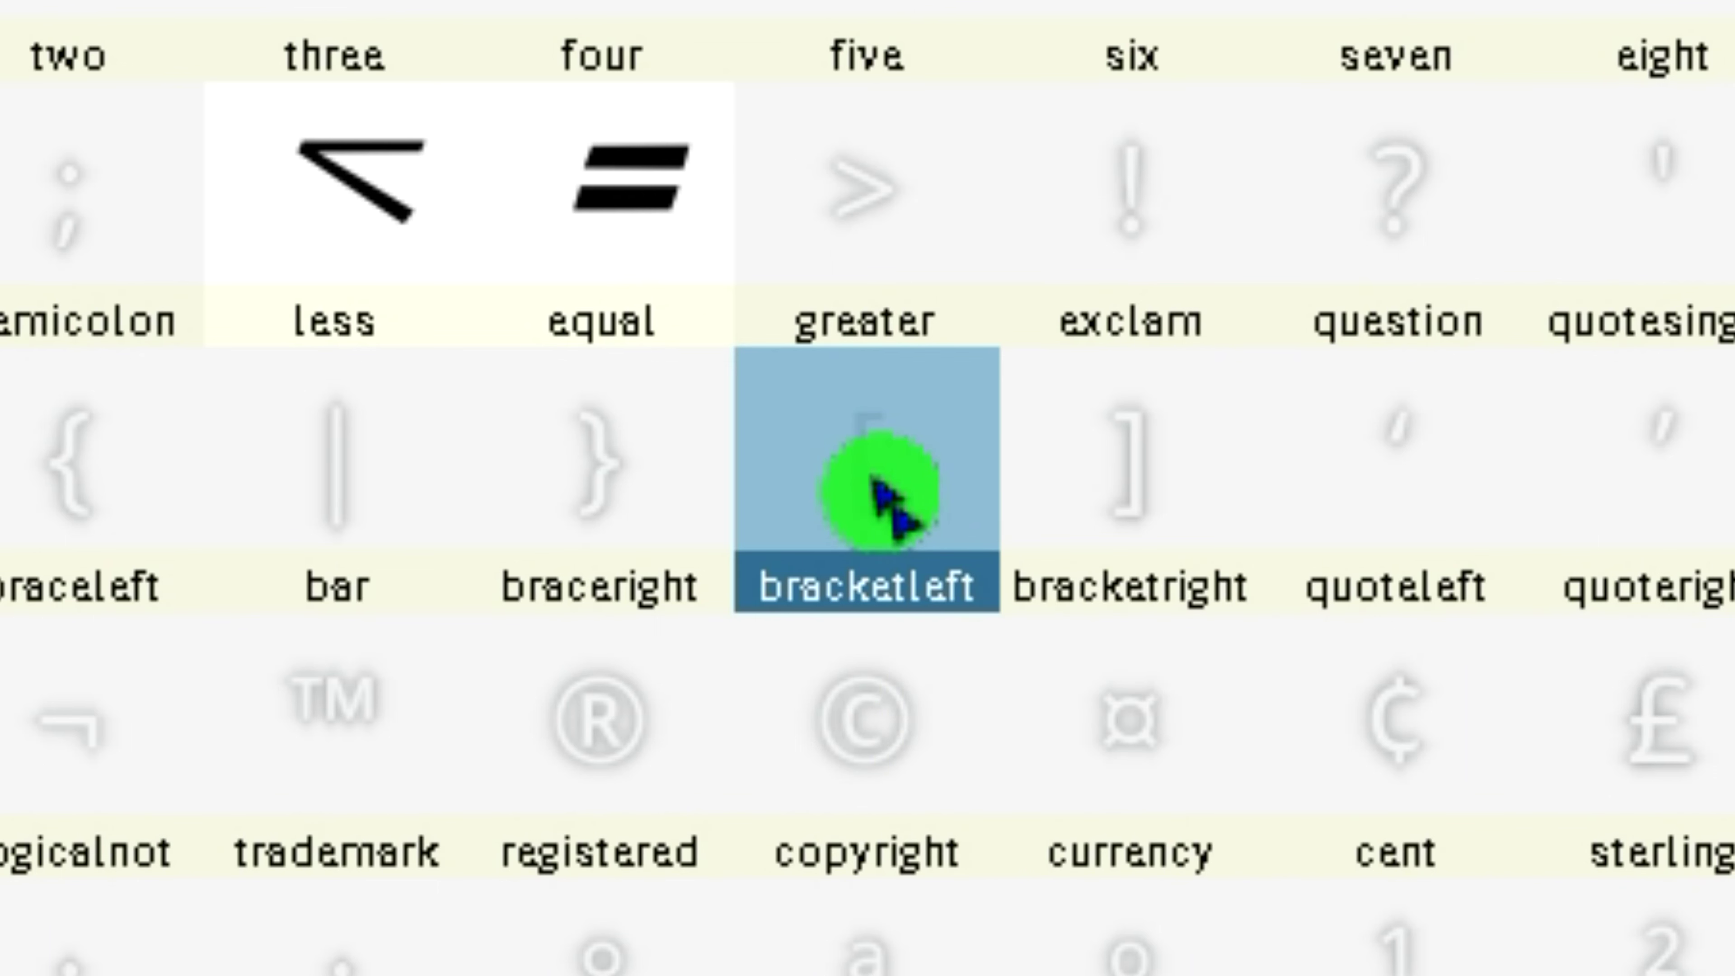
double_click(876, 480)
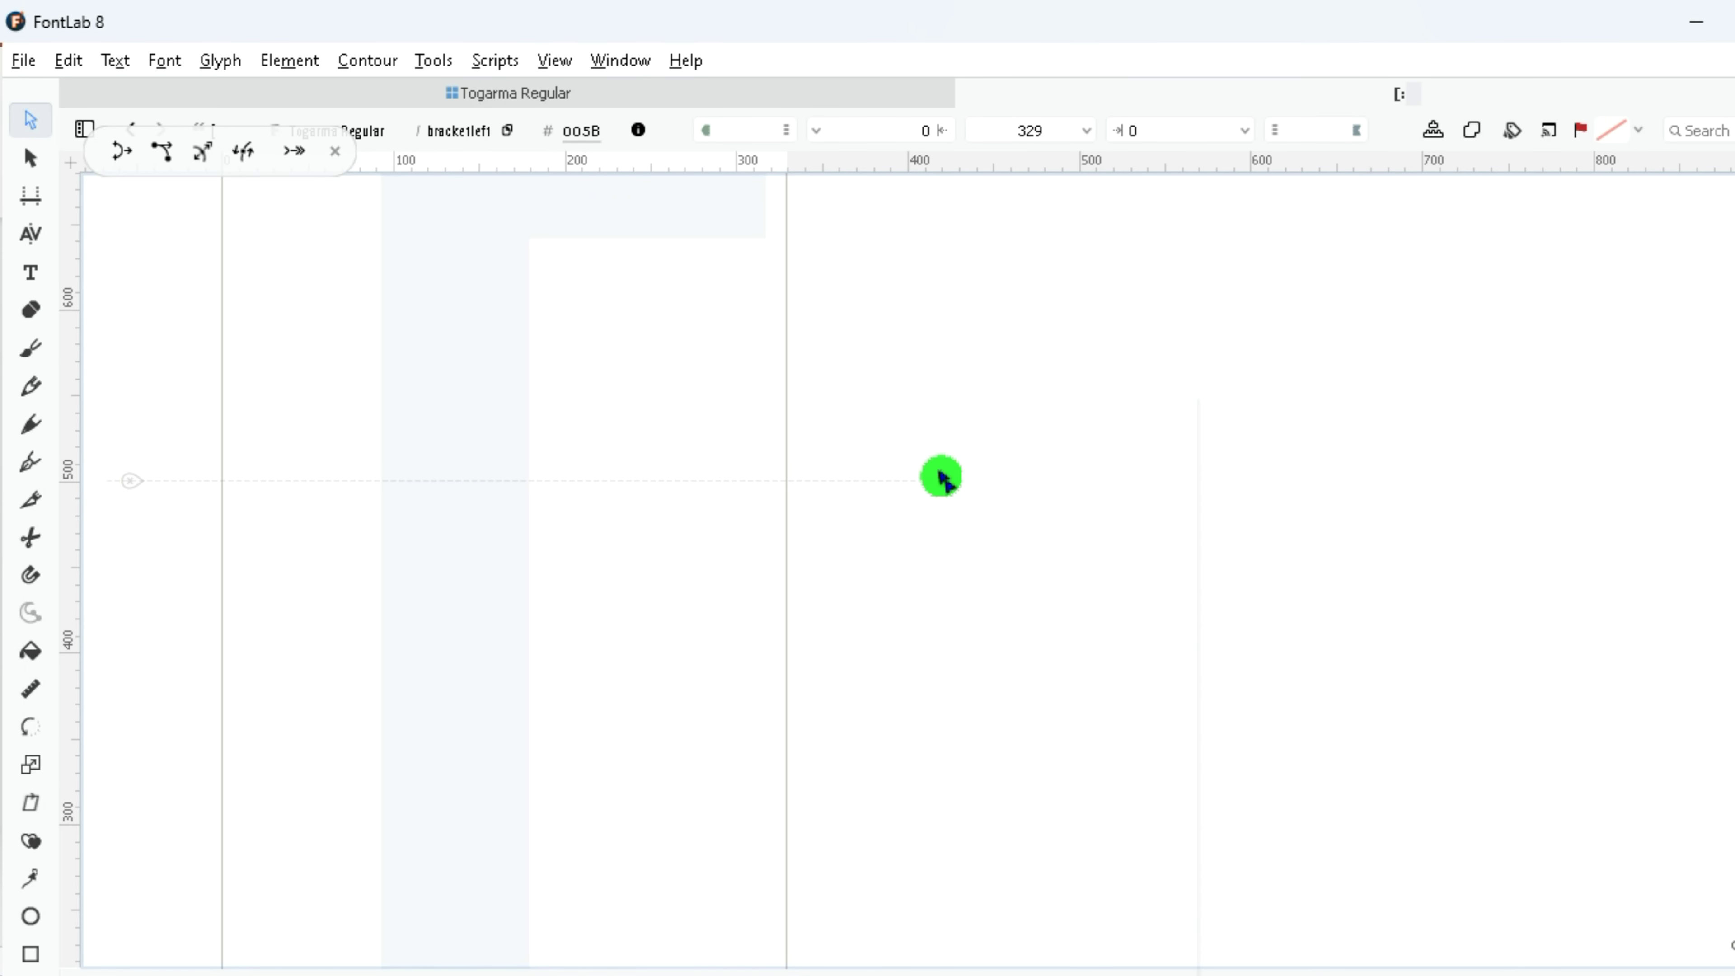
right_click(941, 477)
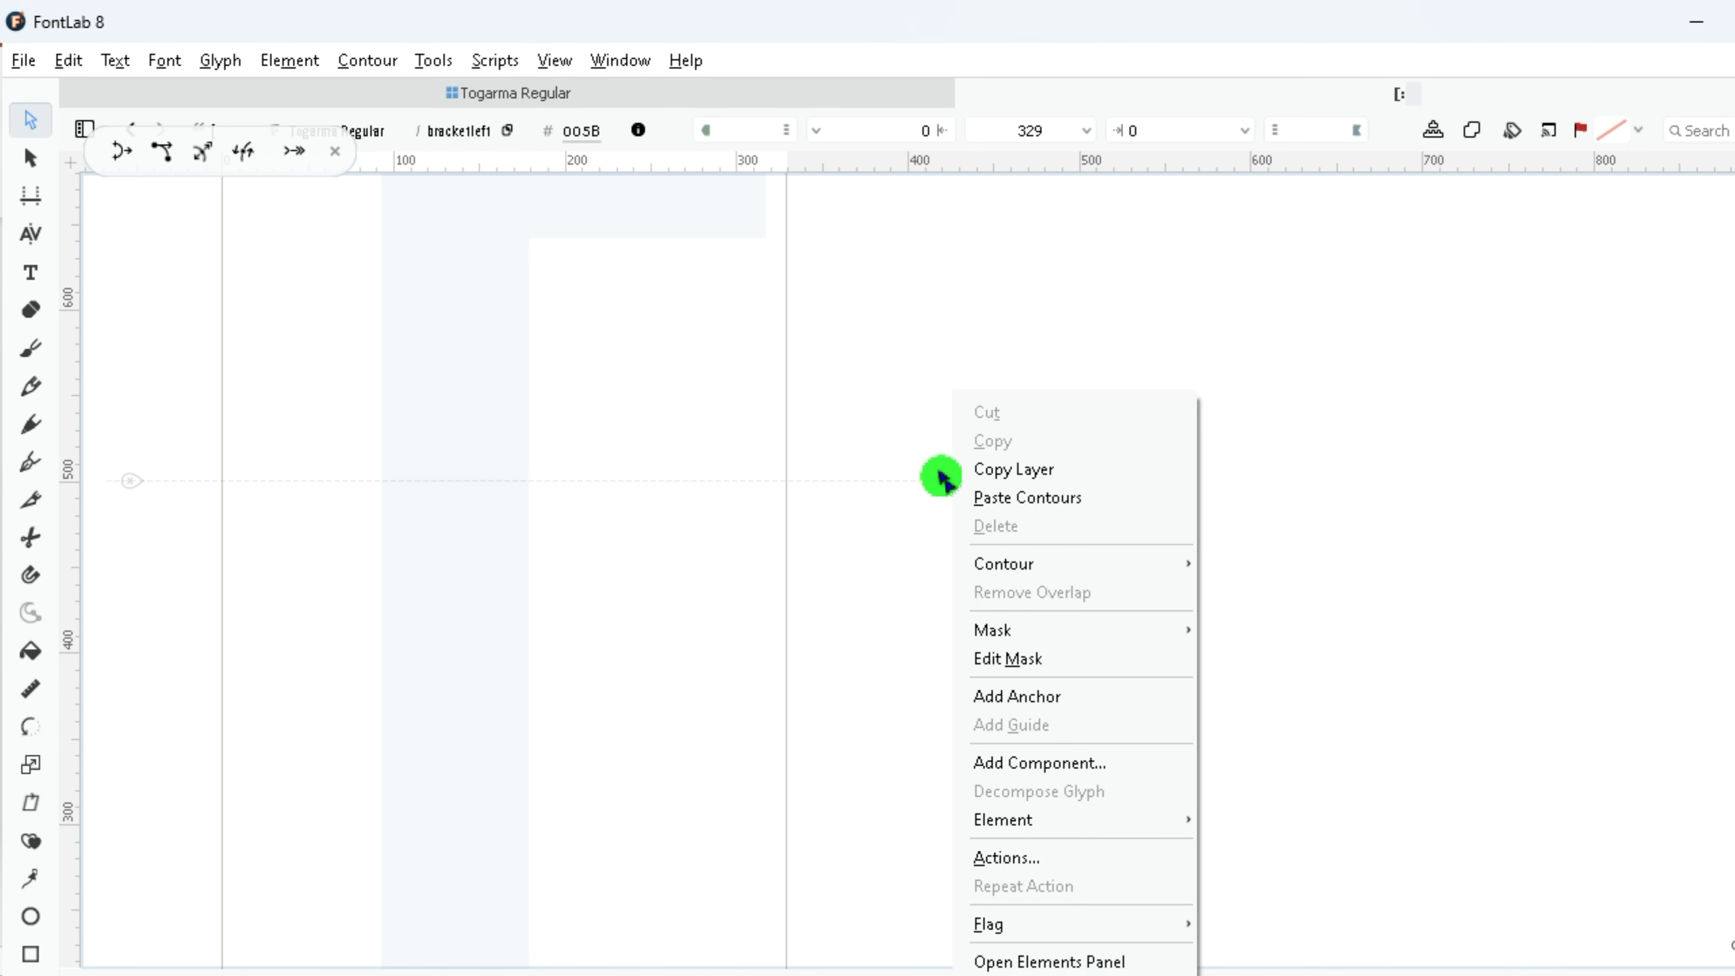
left_click(983, 497)
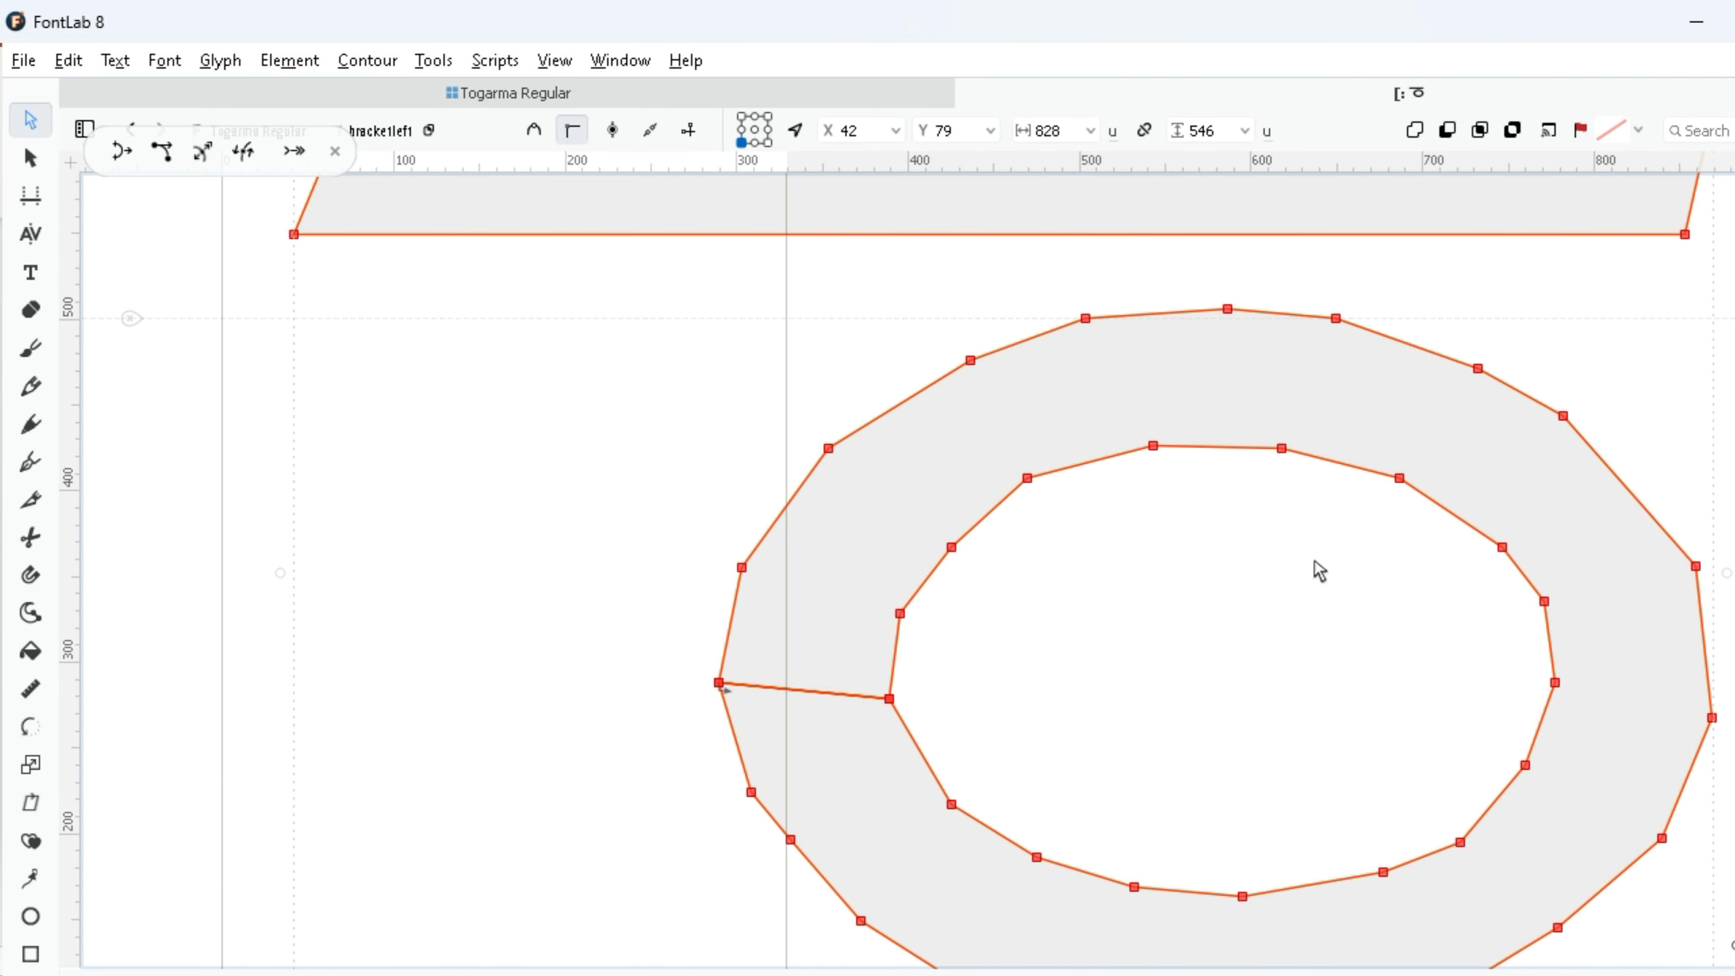
Step: Inspect the pasted contours and return to the Togarma Regular font overview to check the bracketleft glyph
scroll(1318, 570, "up", 1)
scroll(1319, 570, "down", 1)
scroll(1318, 570, "up", 4)
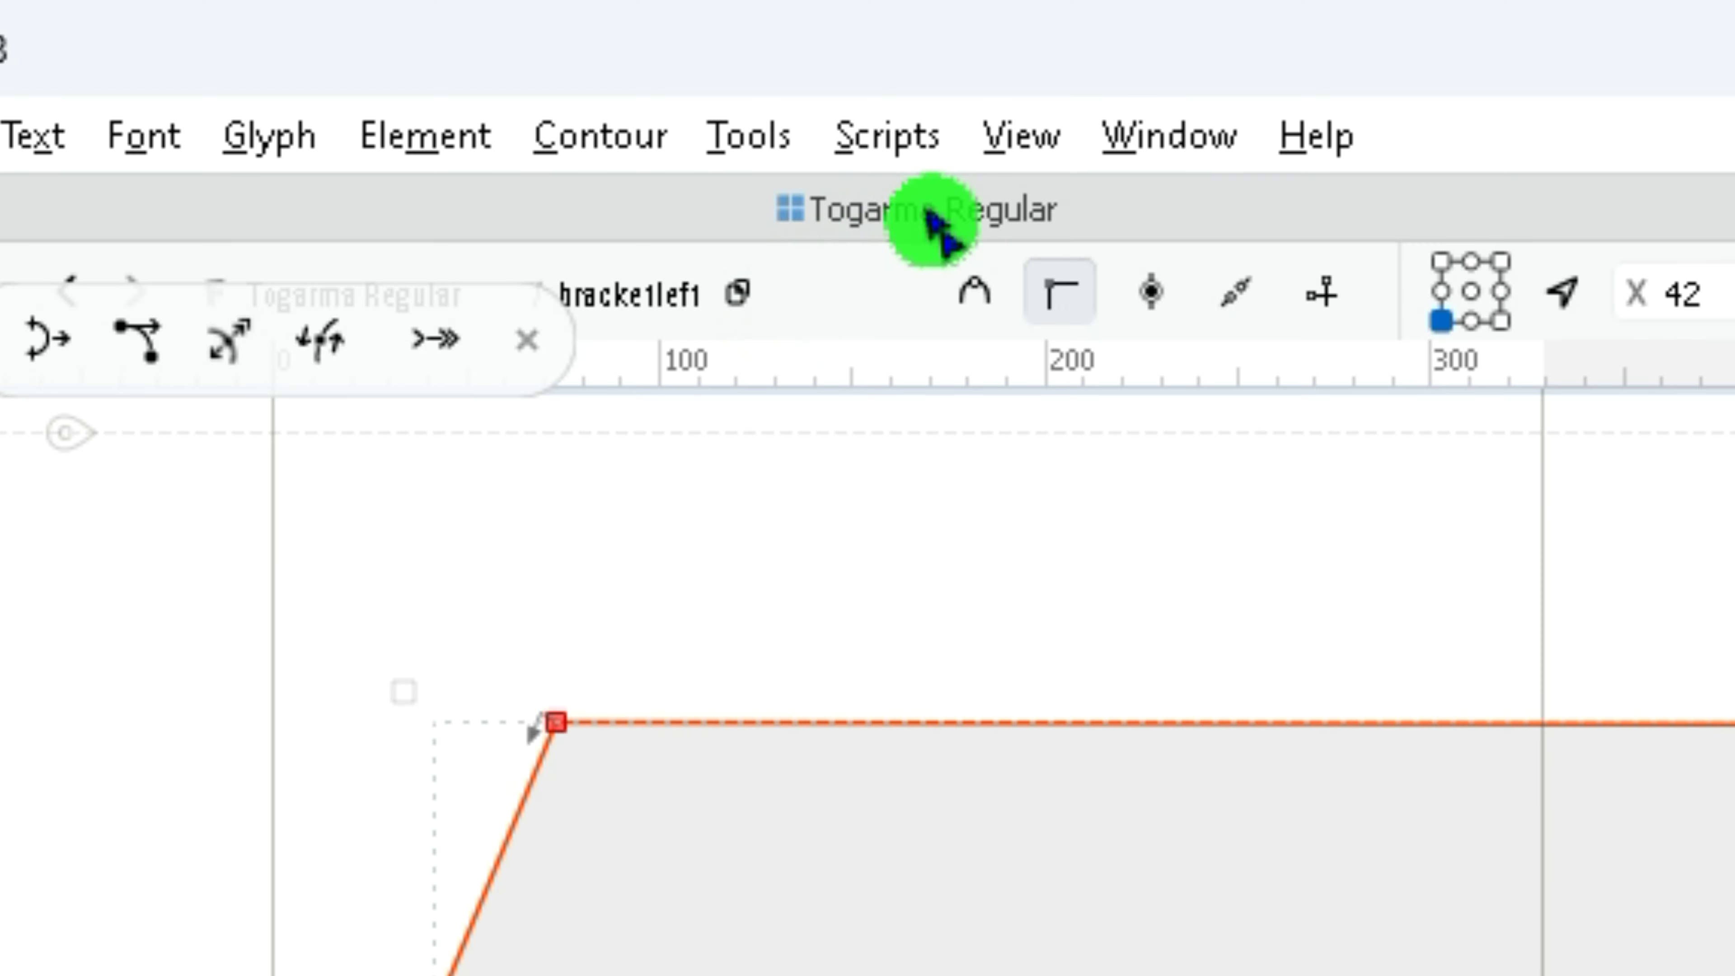
left_click(513, 96)
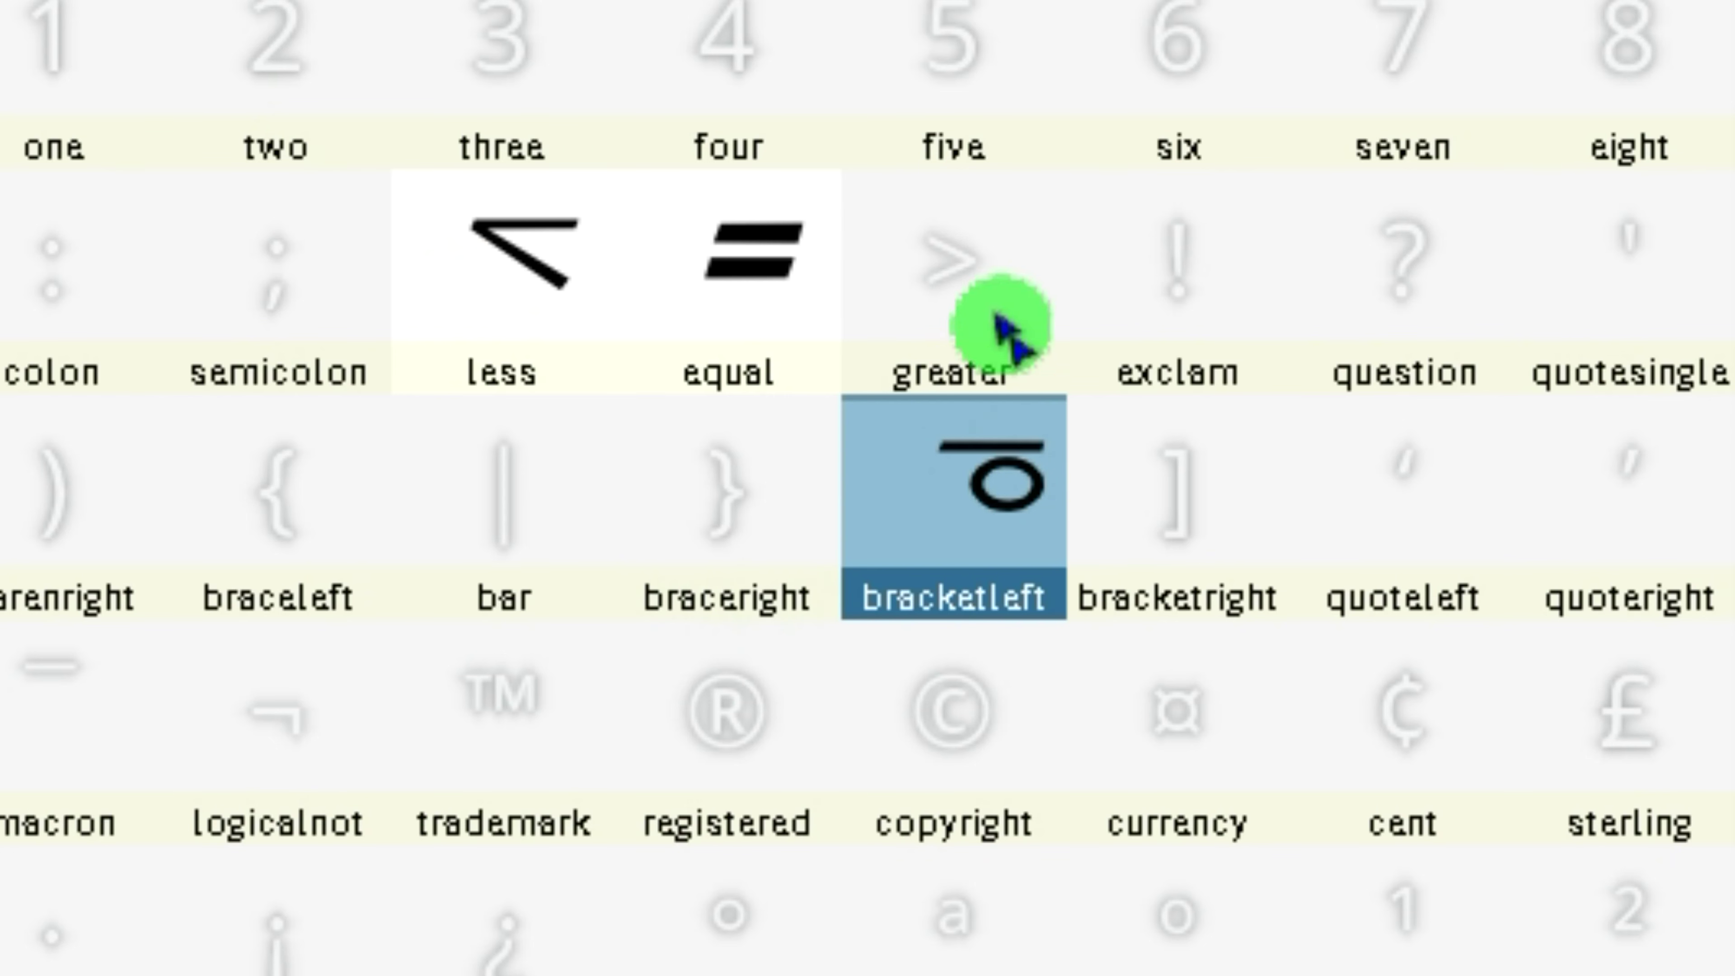